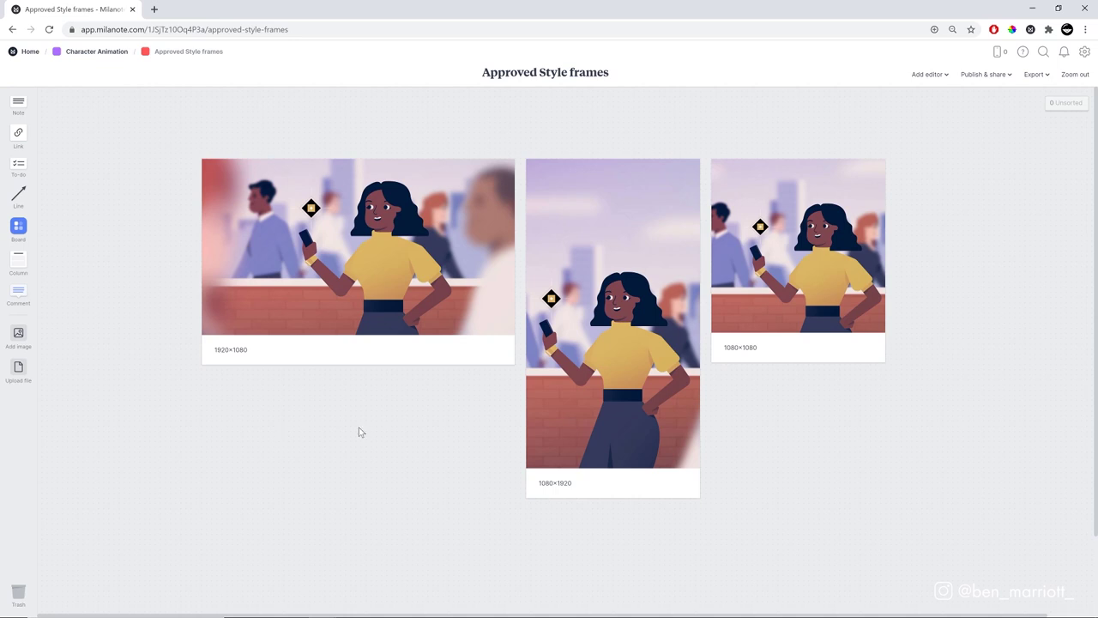
Go back from the Approved Style frames board to the Character animation board with Alt+Left
key("alt+Left")
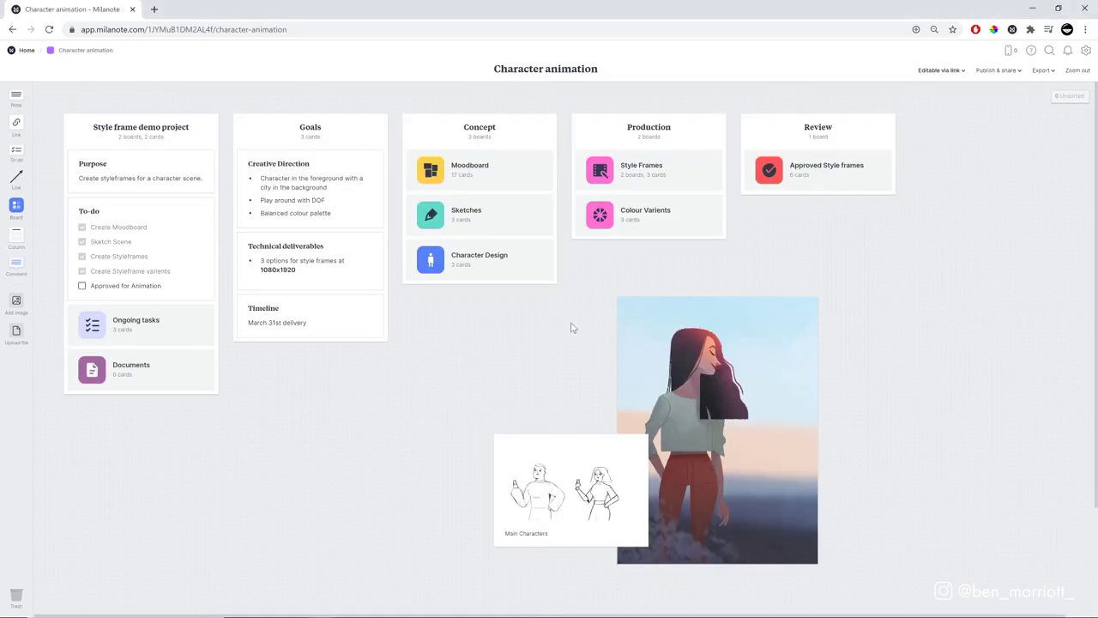
Open the Moodboard card in the Character animation board's Concept column
left_click(433, 171)
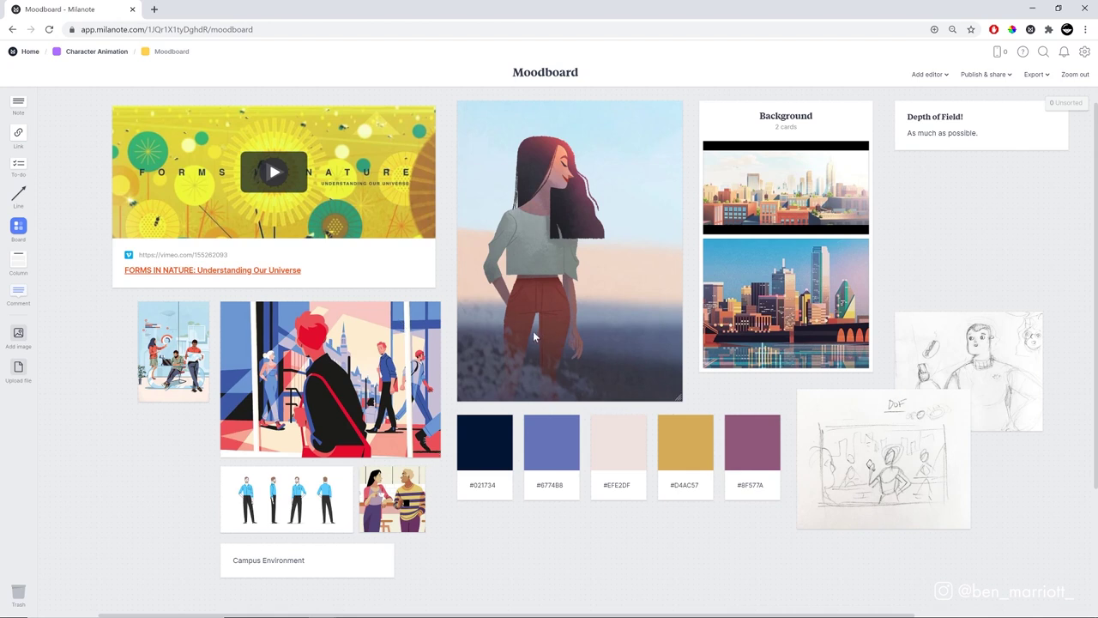
Play the FORMS IN NATURE video, then view the girl reference, pencil character and DOF sketches
scroll(533, 336, "up", 1)
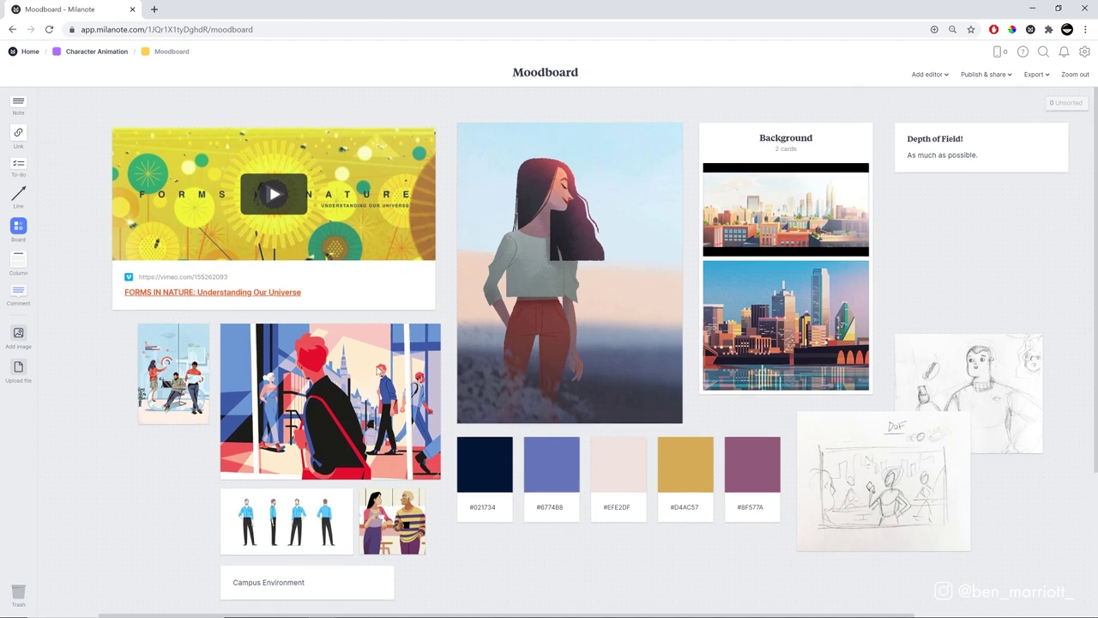
left_click(272, 197)
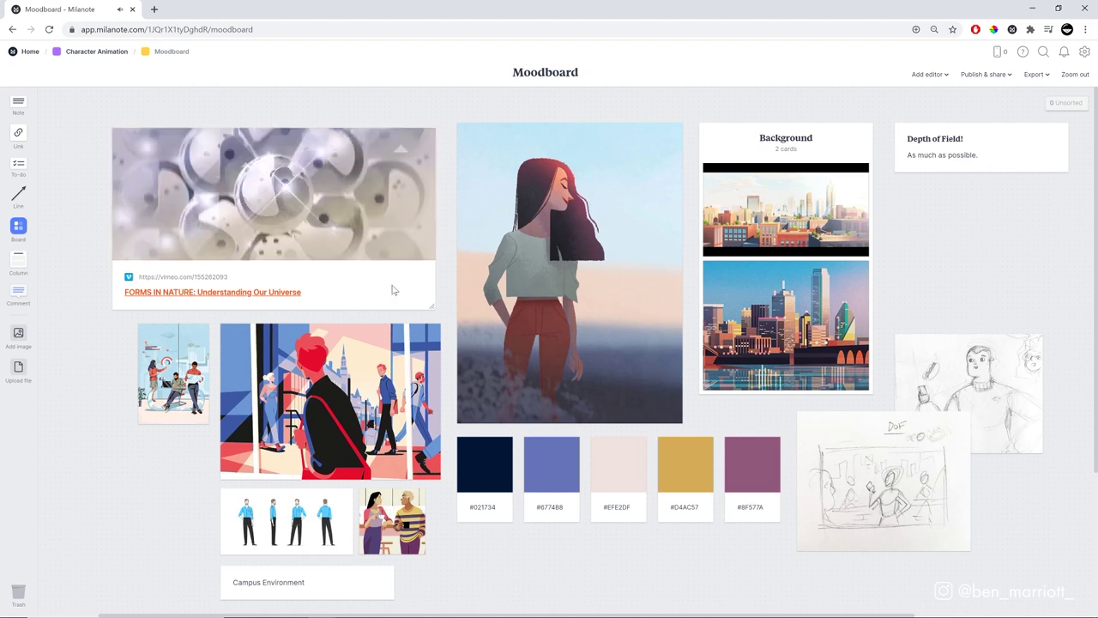
mouse_move(301, 225)
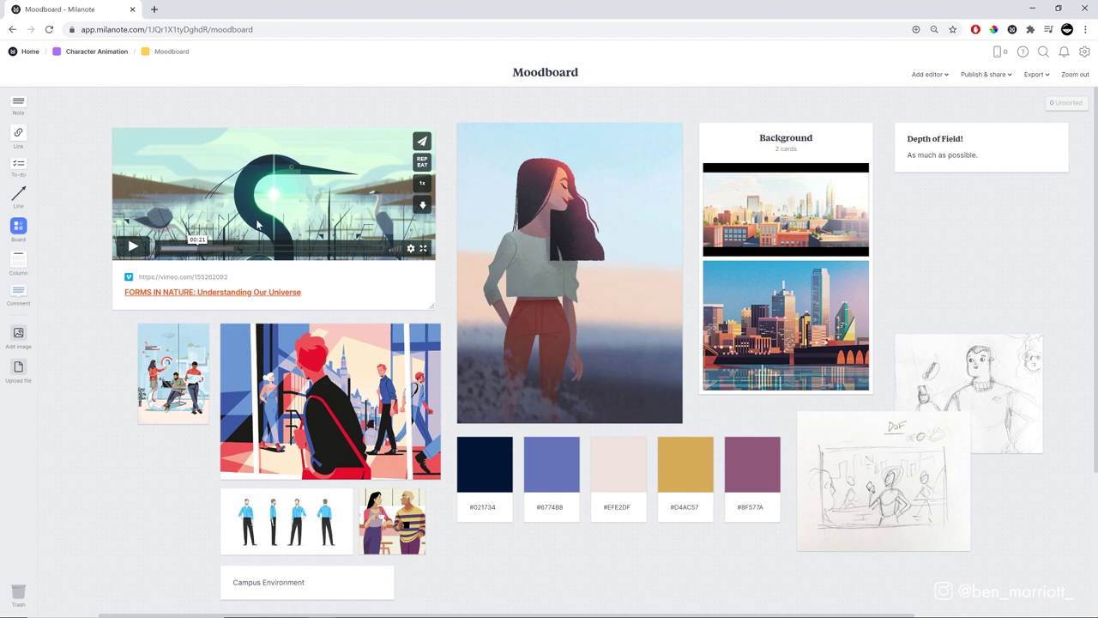
left_click(529, 248)
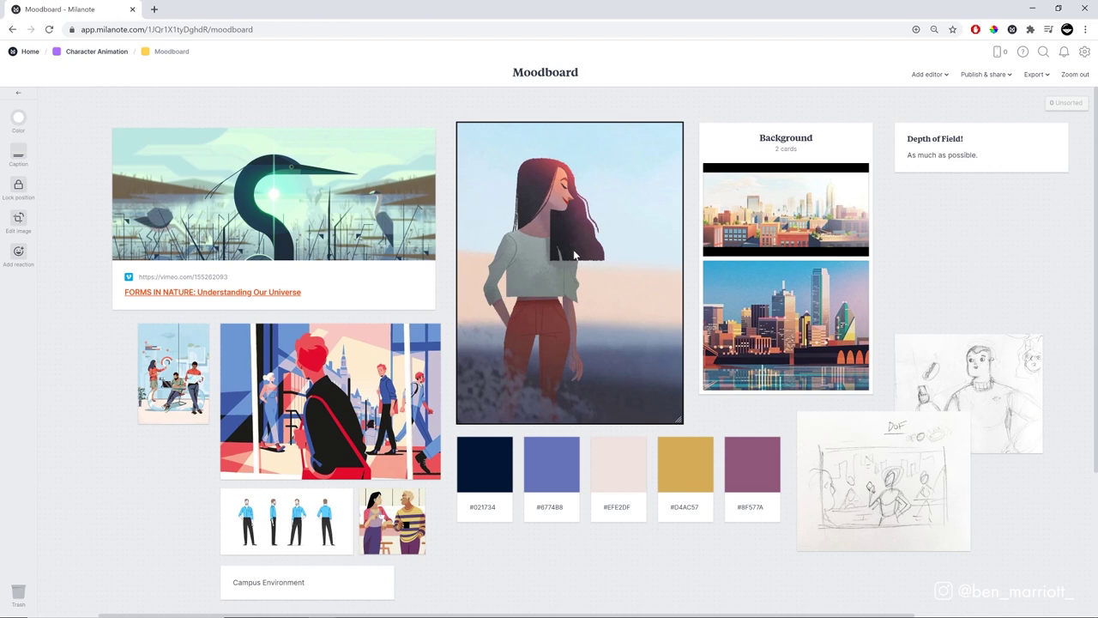
scroll(575, 255, "right", 3)
scroll(575, 255, "down", 1)
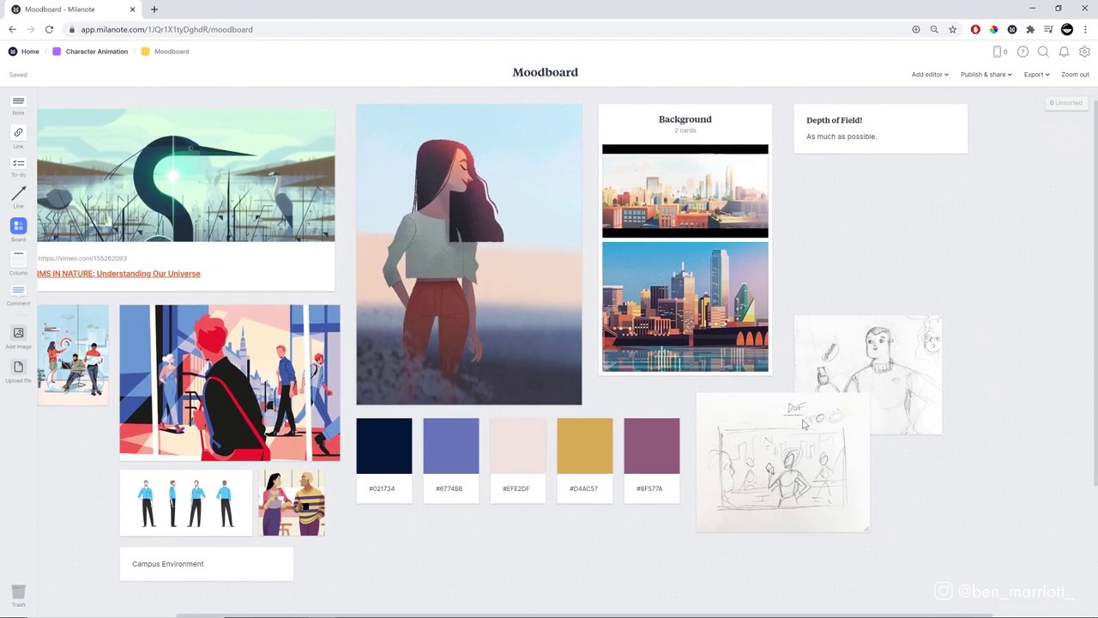
left_click(897, 354)
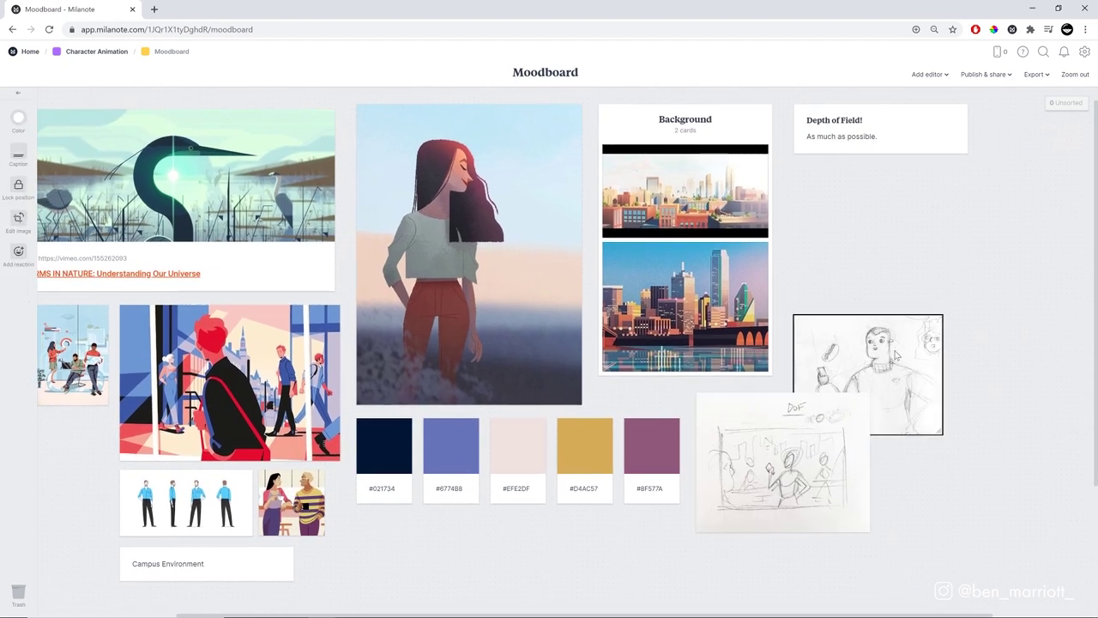
left_click(763, 488)
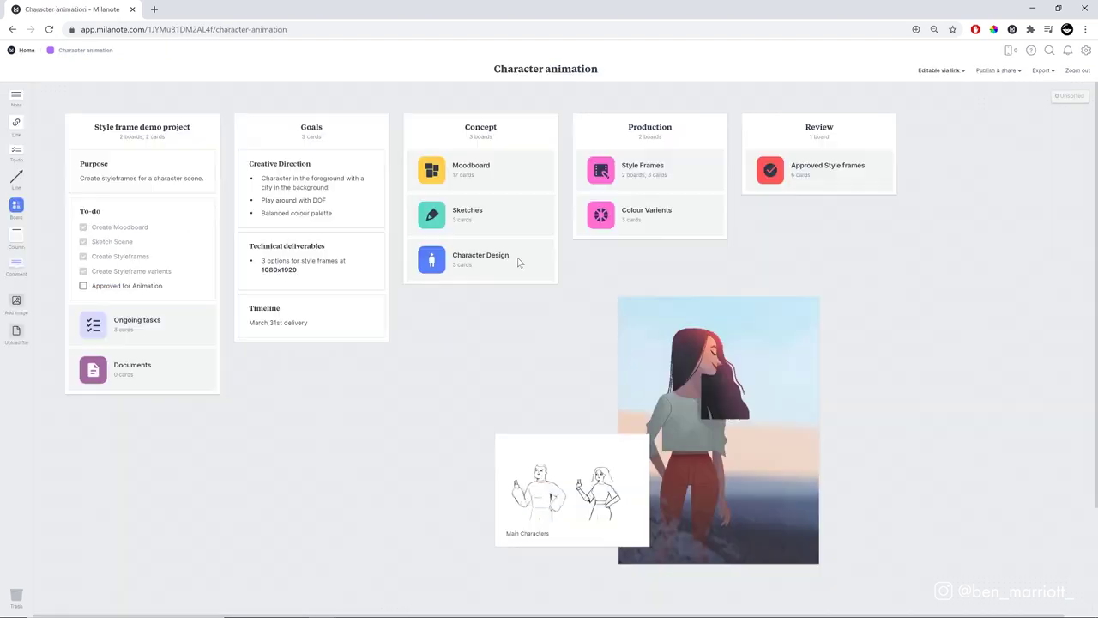
Open the Sketches board and view the Main Characters, Background Characters and large scene sketches
left_click(432, 215)
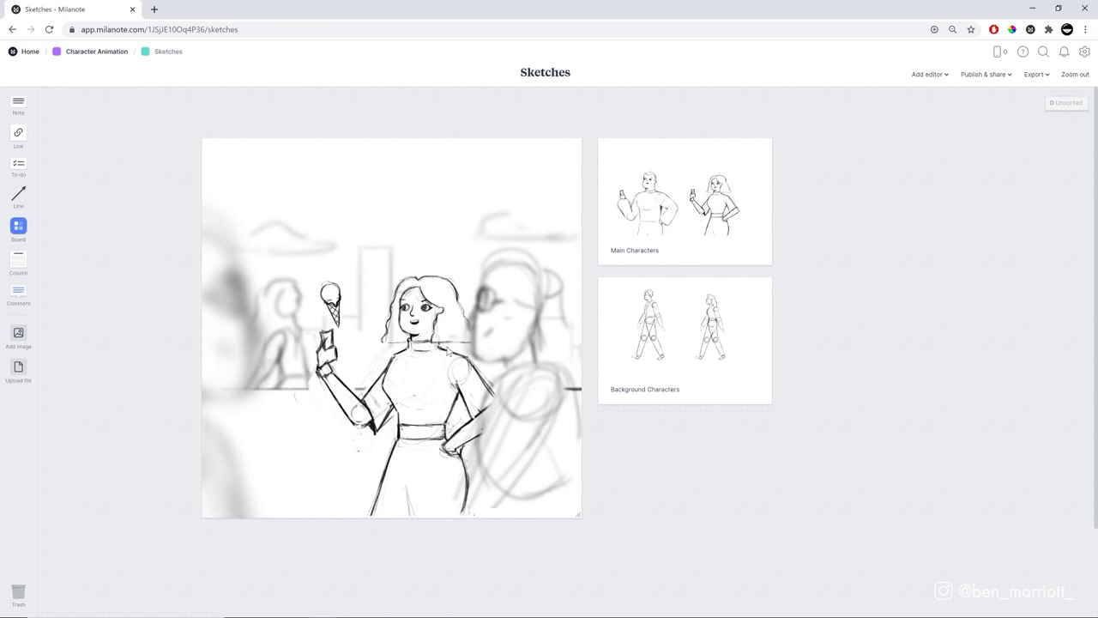
left_click(659, 212)
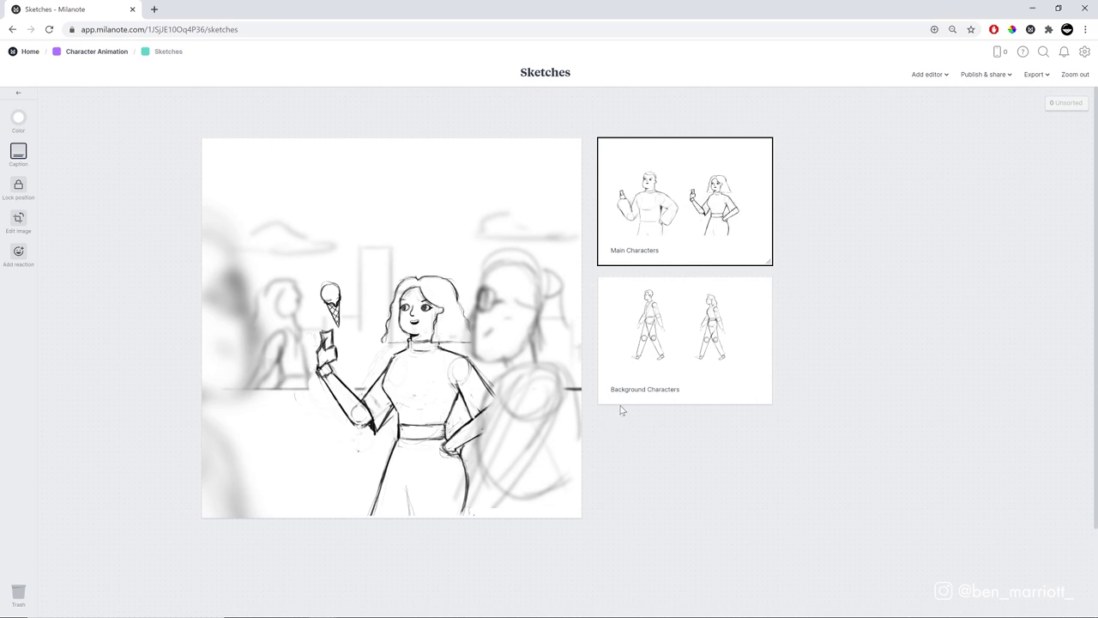
left_click(661, 348)
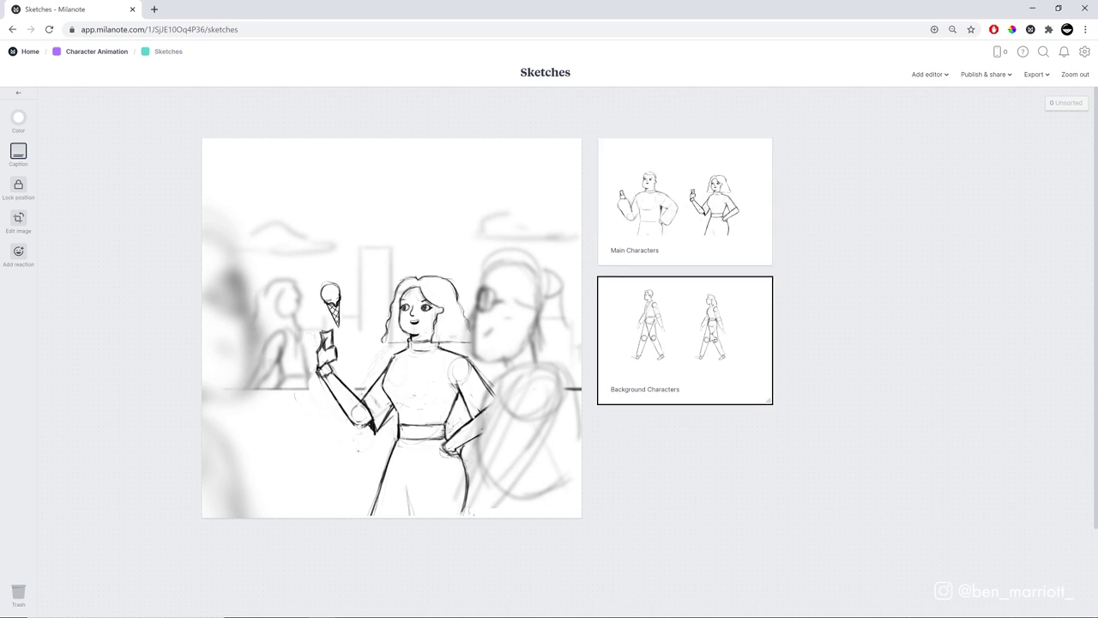
left_click(348, 155)
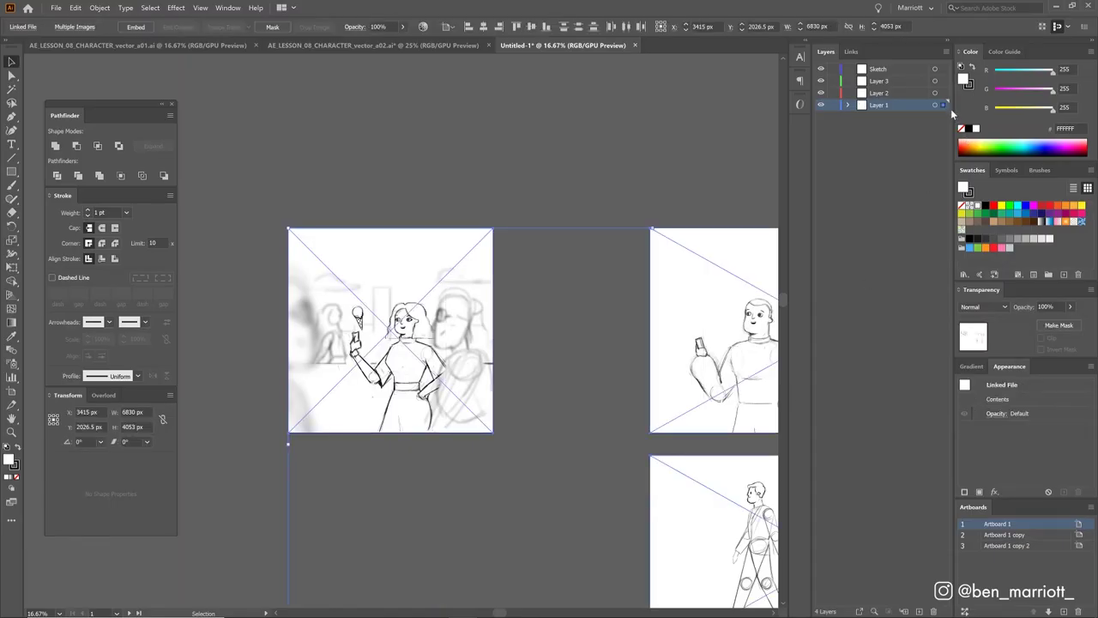
Fade the Sketch layer to 20% opacity in Multiply mode and lock it
left_click(948, 68)
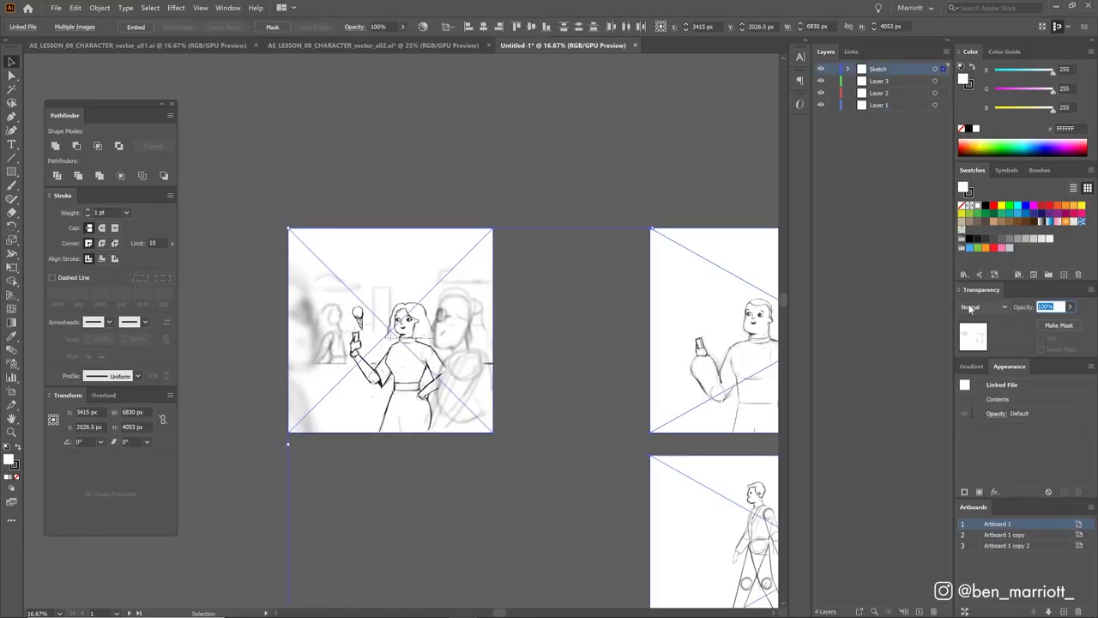
type("20")
key("Return")
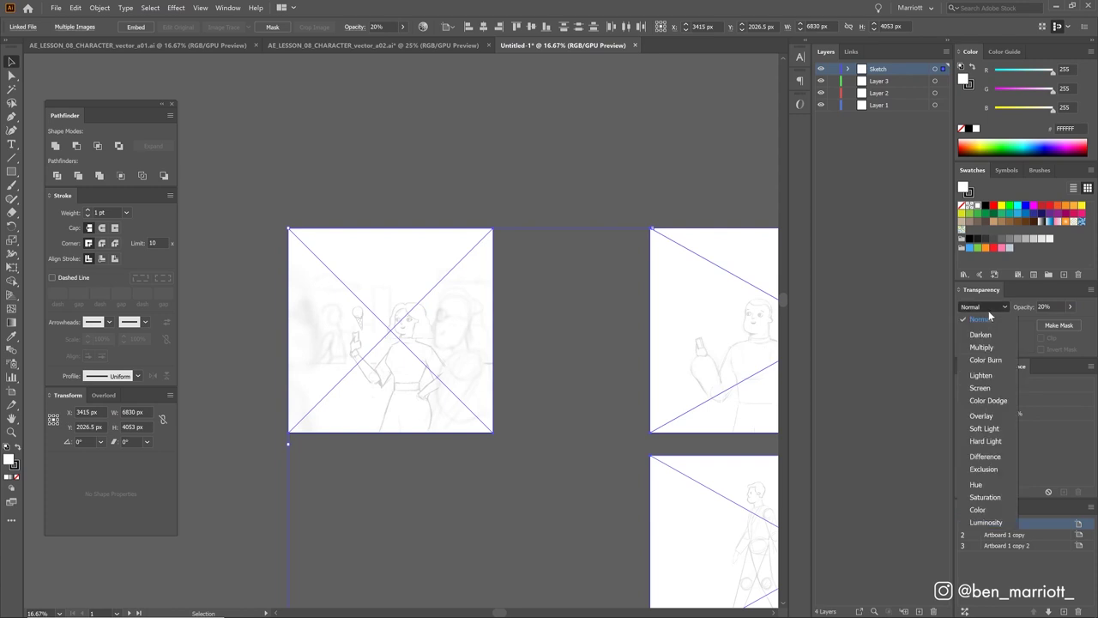
left_click(997, 348)
left_click(832, 68)
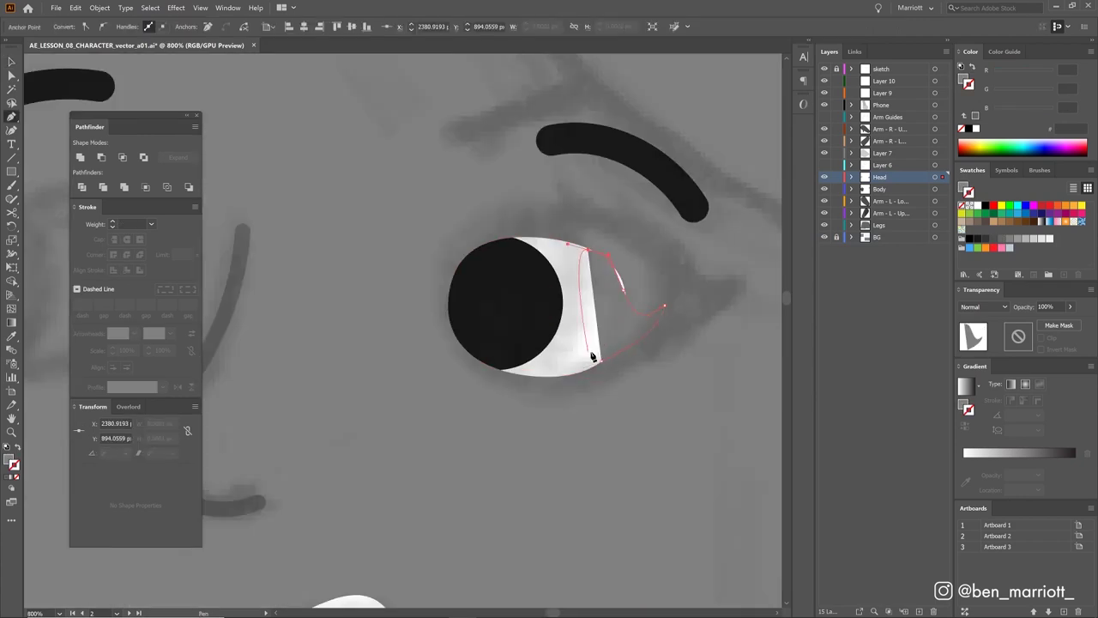
Close the eye's tail path into a filled shape, reshape its corner, and select the eyebrow
left_click(592, 357)
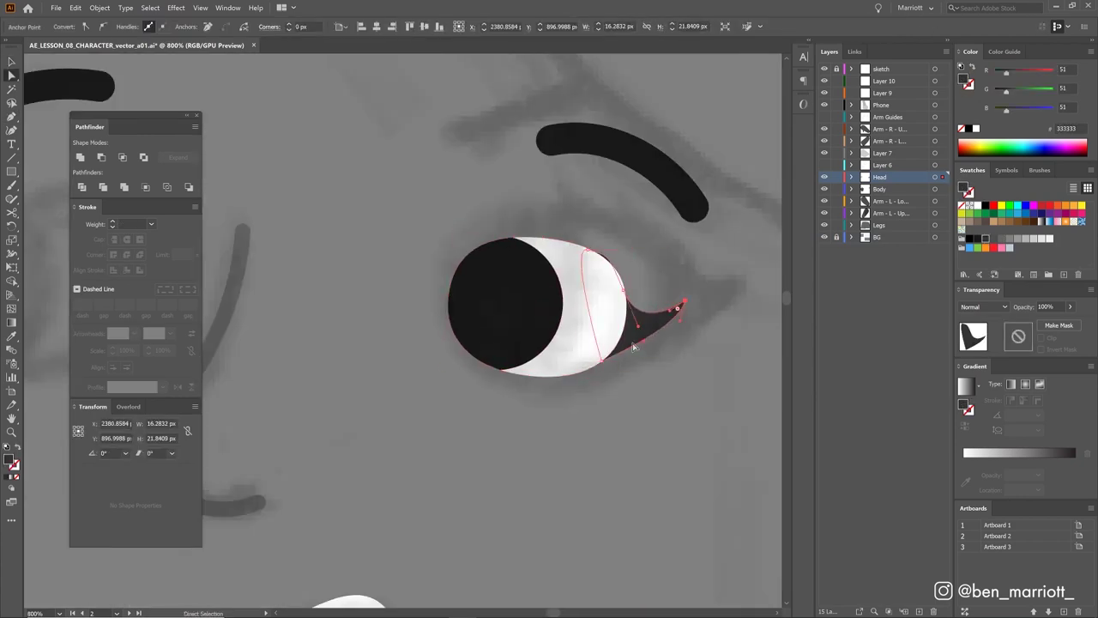
key("a")
left_click_drag(632, 314, 486, 333)
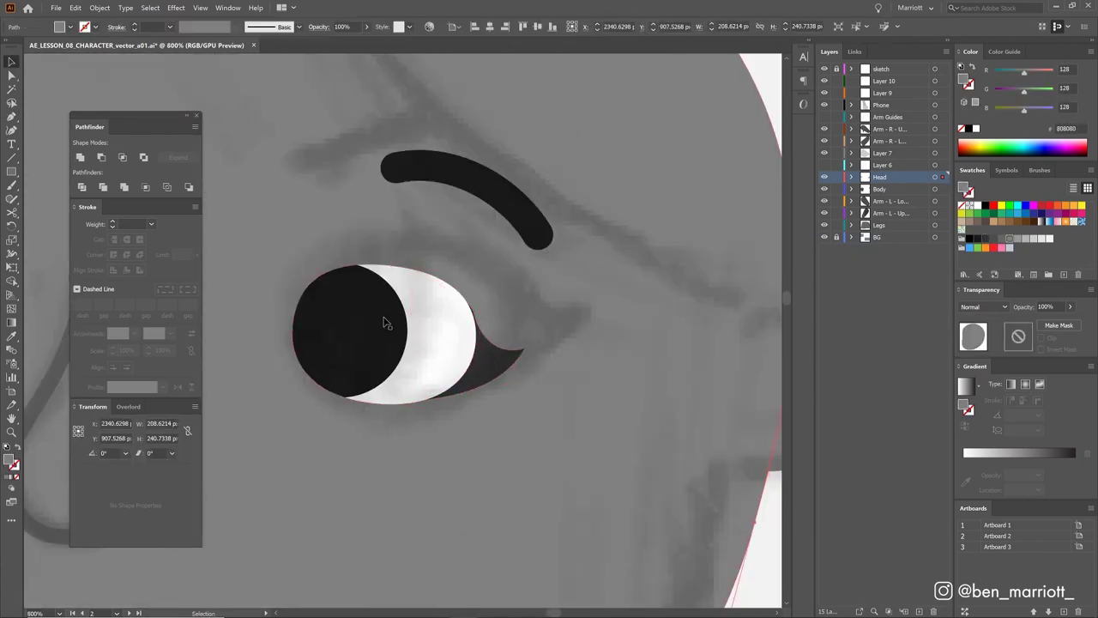
scroll(486, 333, "down", 5)
key("v")
left_click(515, 356)
scroll(549, 334, "down", 3)
scroll(582, 319, "up", 3)
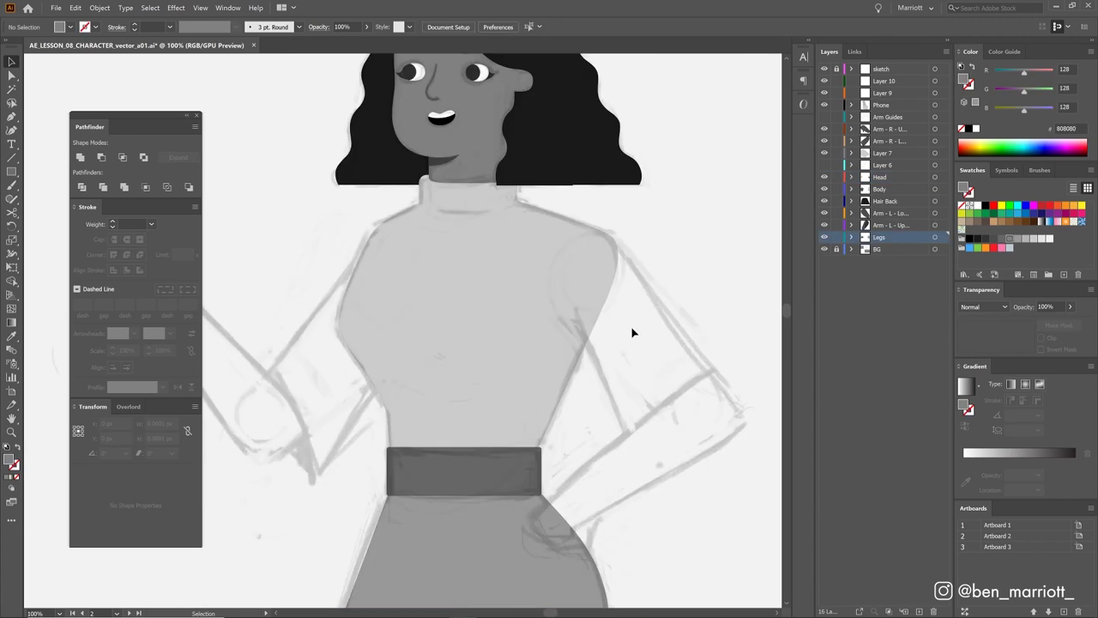
Draw joint circles at the woman's shoulder, elbow and hip
key("l")
left_click_drag(554, 234, 632, 317)
left_click_drag(666, 382, 730, 449)
left_click_drag(541, 497, 576, 532)
scroll(665, 513, "up", 2)
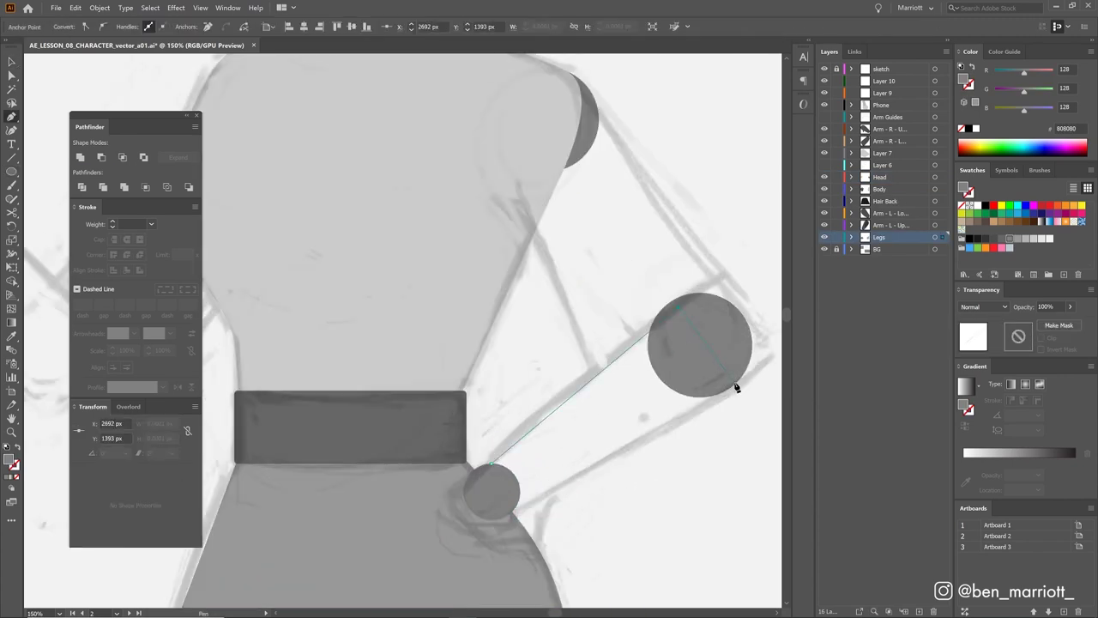
Draw the forearm shape from elbow to hip and adjust the sleeve at the shoulder
left_click_drag(697, 416, 567, 515)
scroll(532, 460, "up", 2)
scroll(686, 334, "down", 4)
scroll(686, 334, "up", 4)
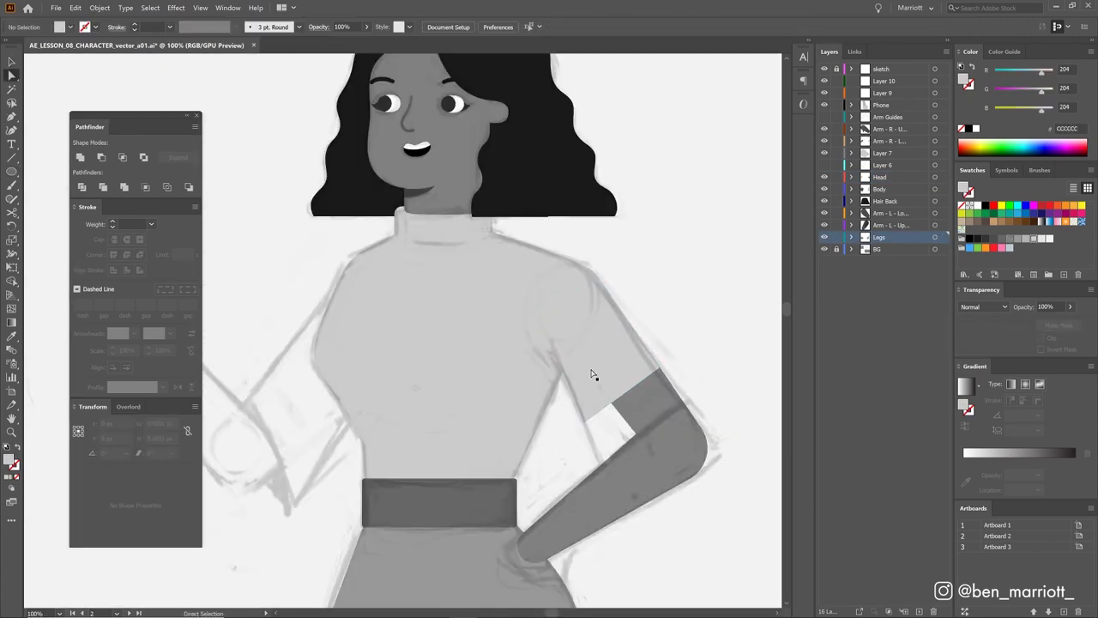
left_click(654, 283)
scroll(642, 292, "down", 4)
scroll(642, 316, "up", 4)
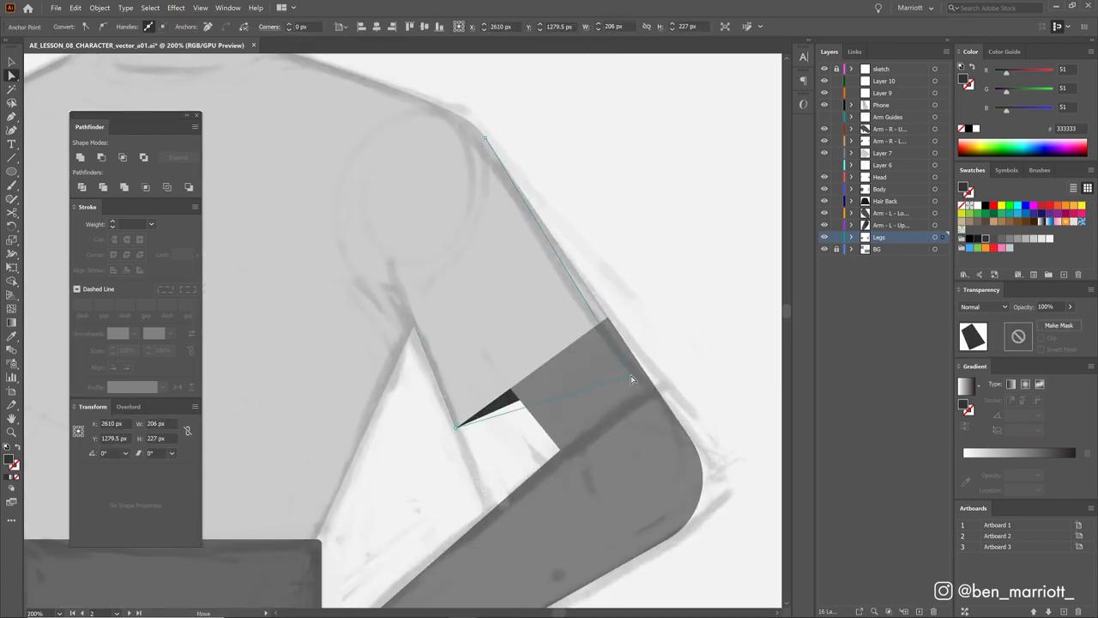
left_click(643, 326)
scroll(644, 326, "down", 4)
scroll(652, 334, "up", 1)
scroll(598, 369, "up", 2)
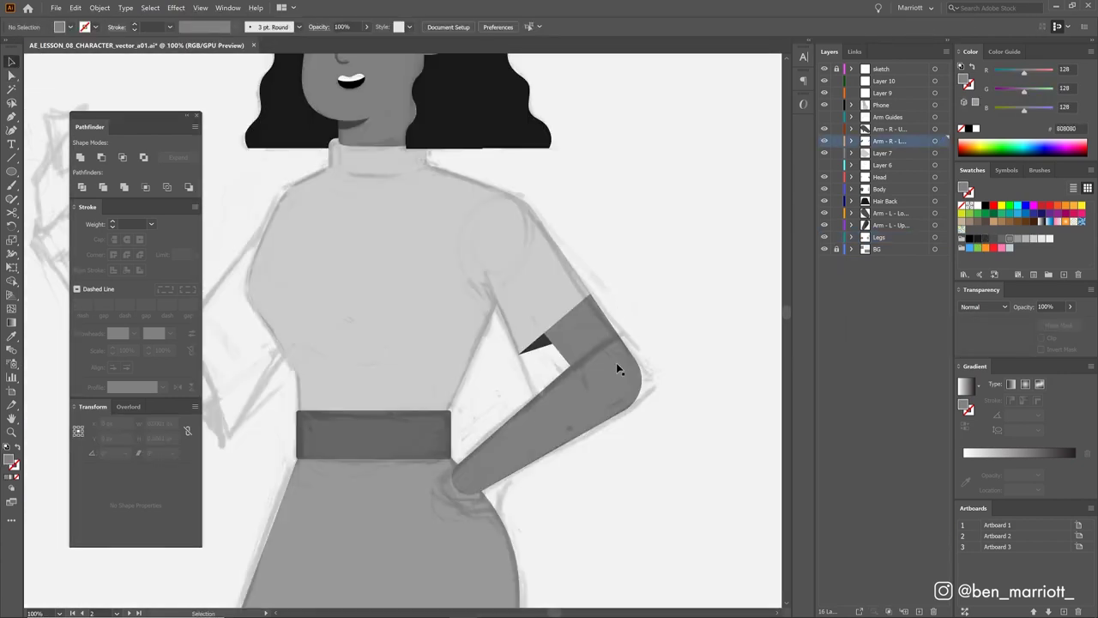
scroll(616, 362, "down", 4)
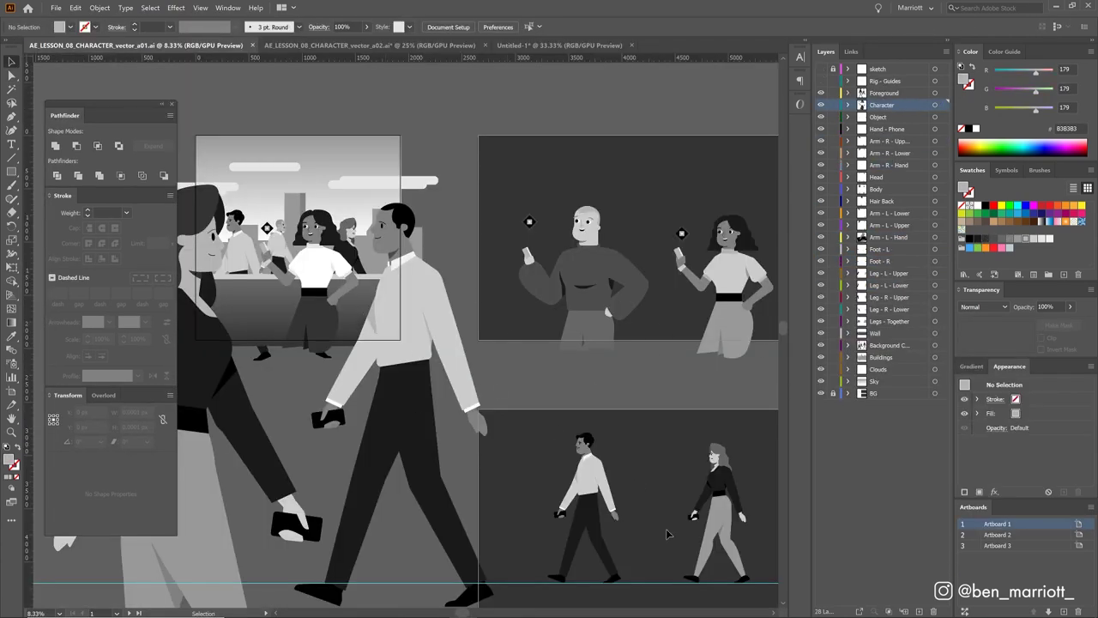
Zoom out and pan to show Artboard 3 with free pasteboard above, ready for rectangles
left_click_drag(532, 416, 643, 593)
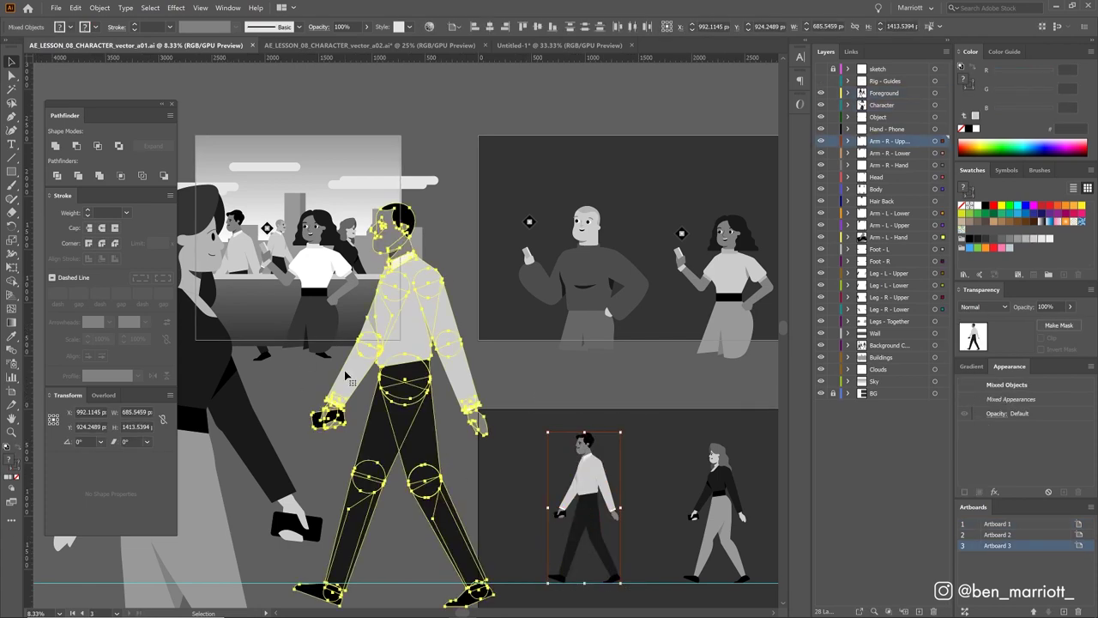
scroll(346, 375, "up", 2)
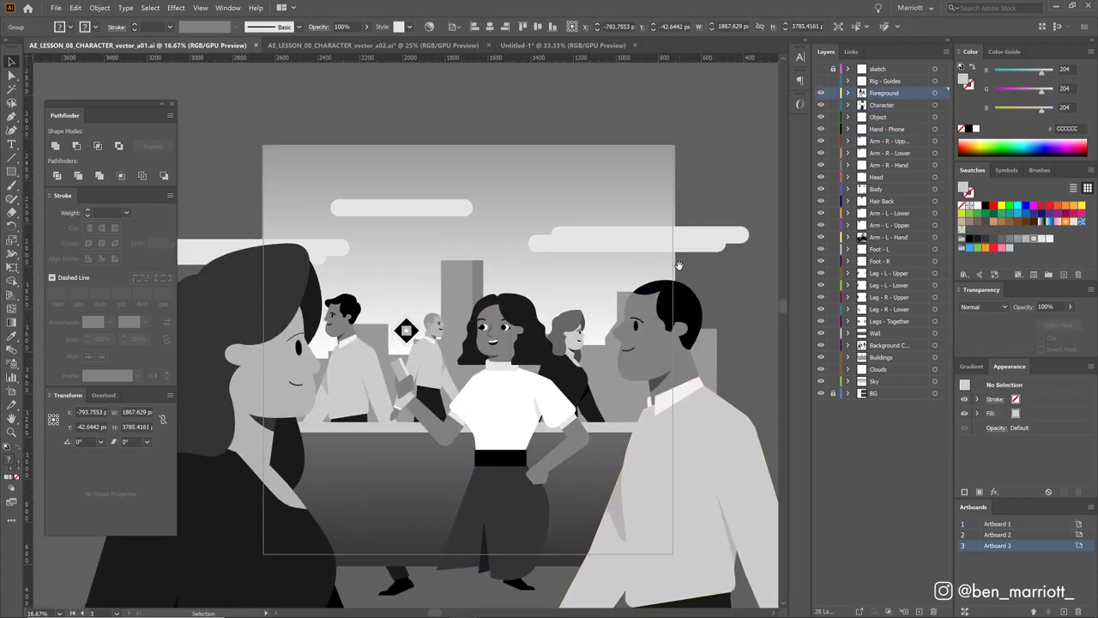
scroll(398, 350, "up", 1)
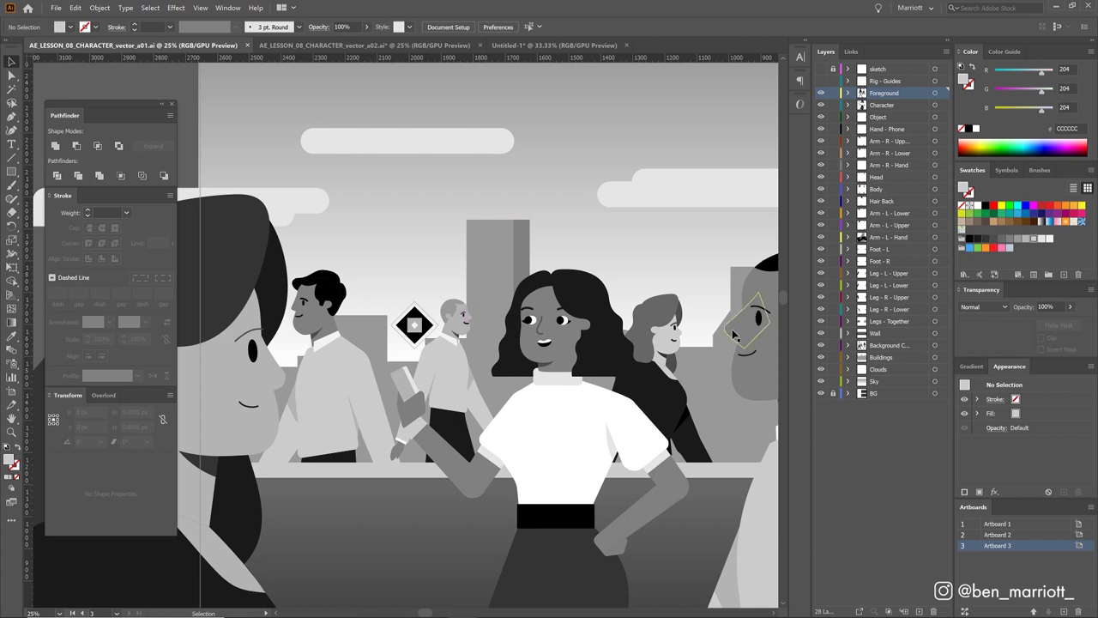
scroll(515, 334, "down", 1)
left_click_drag(544, 250, 544, 283)
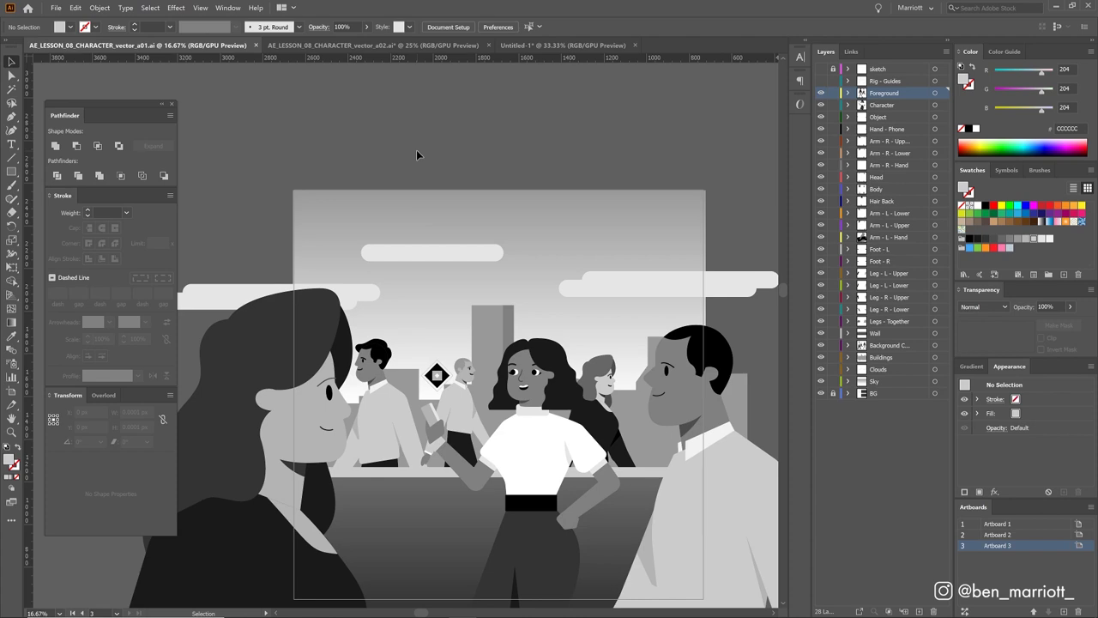
left_click(11, 170)
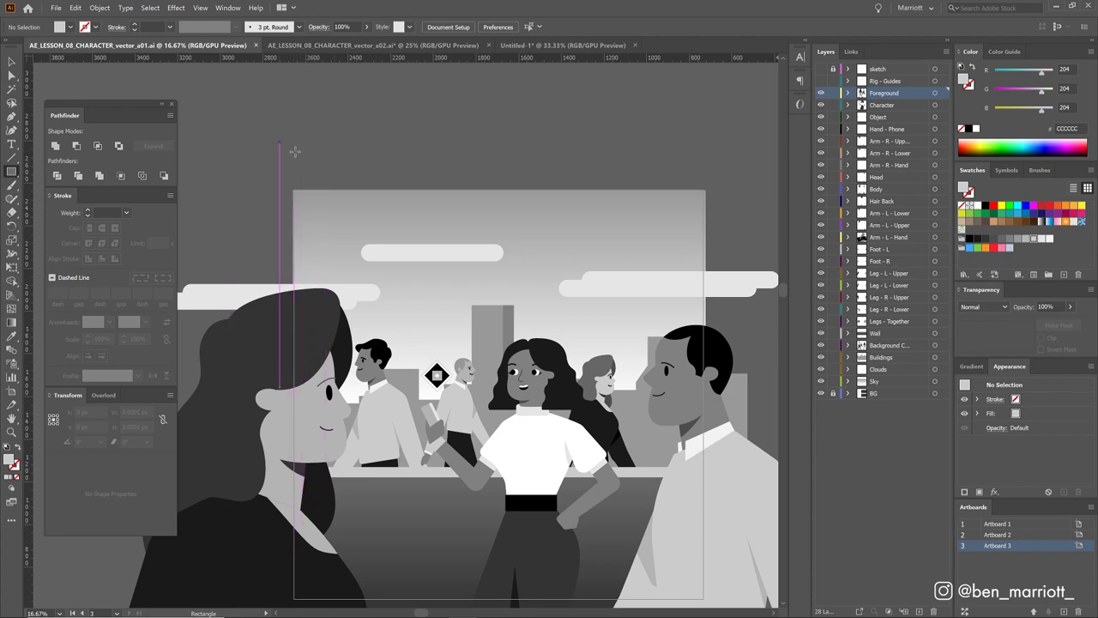
On a new layer, draw a small square above the artboard and fill the first squares navy, muted purple and blue
key("ctrl+l")
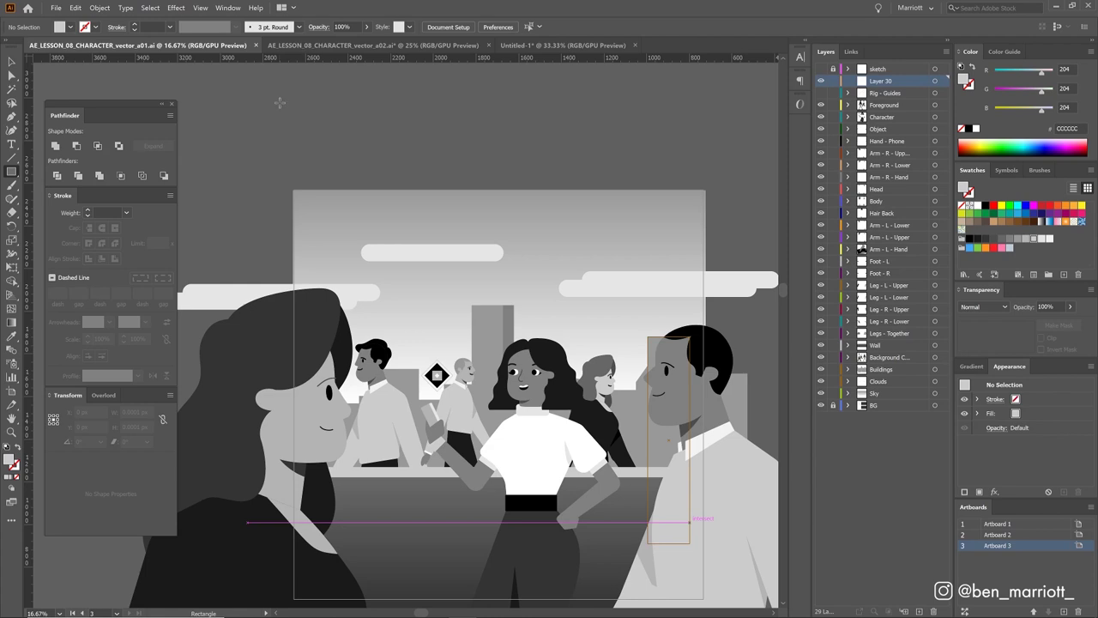
left_click_drag(302, 143, 335, 171)
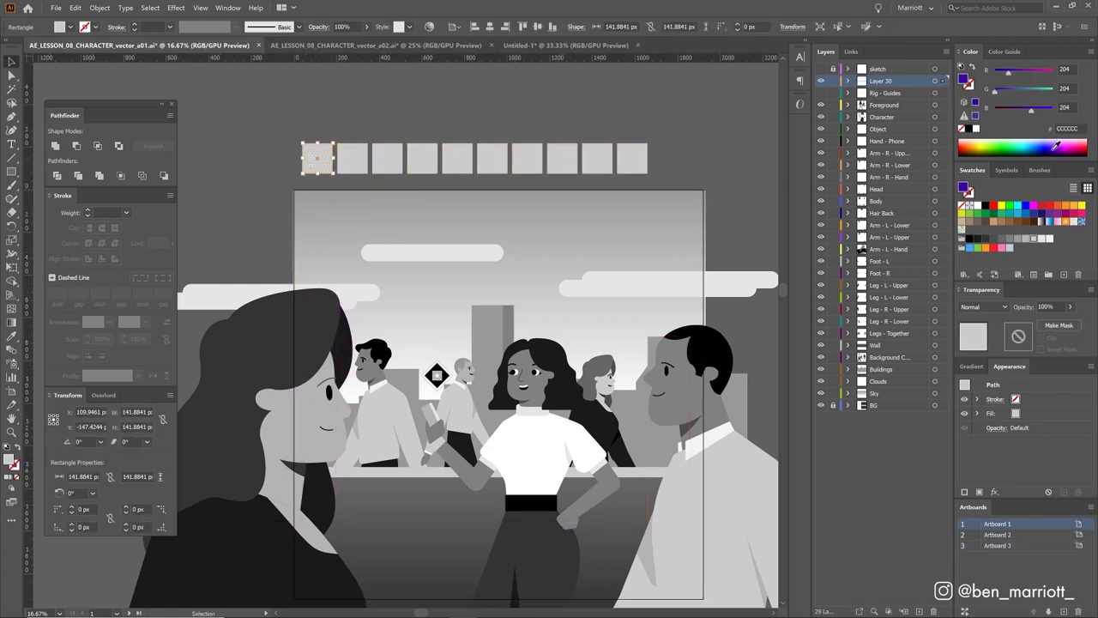
left_click(1056, 146)
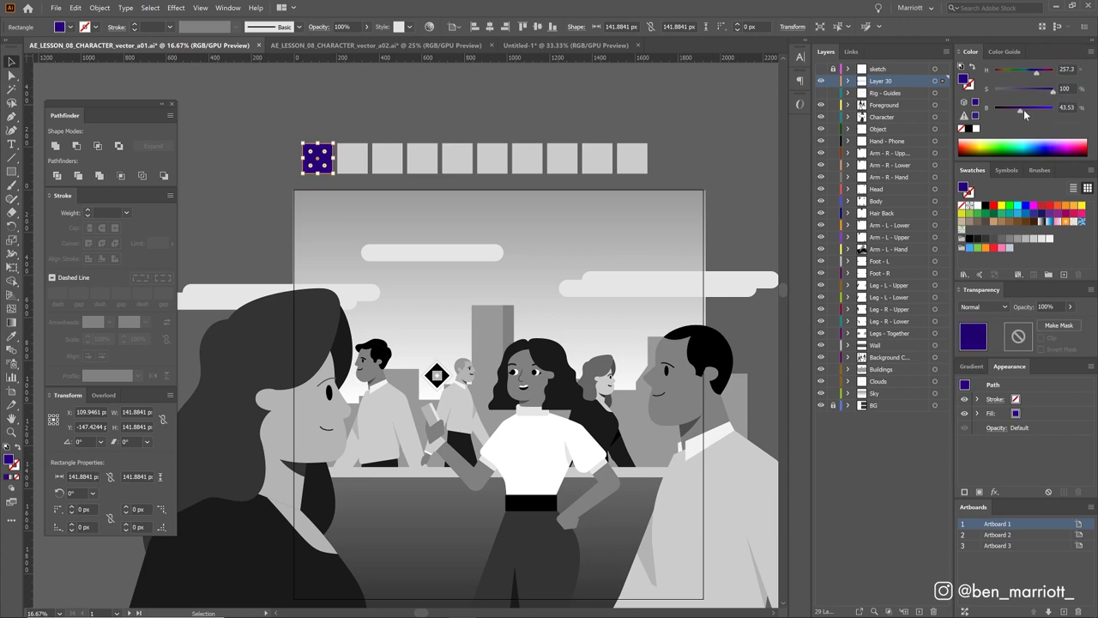
left_click(353, 158)
left_click(423, 158)
Sample and adjust colours so the fourth square is lavender, the fifth dark red, the sixth tan
key("i")
left_click(383, 161)
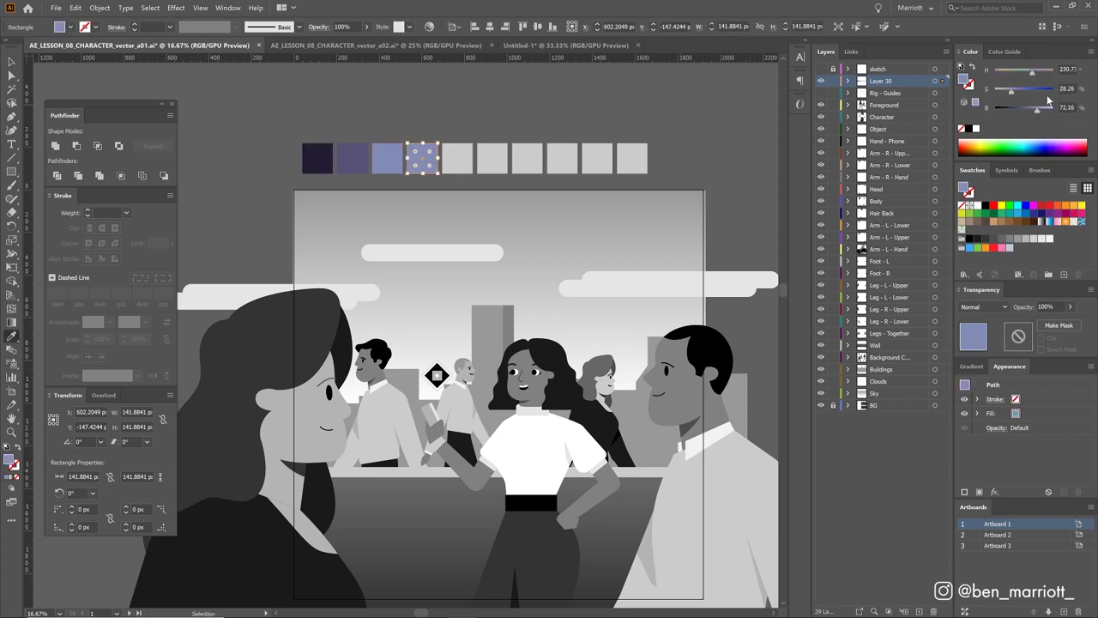
left_click(1045, 113)
left_click(1002, 91)
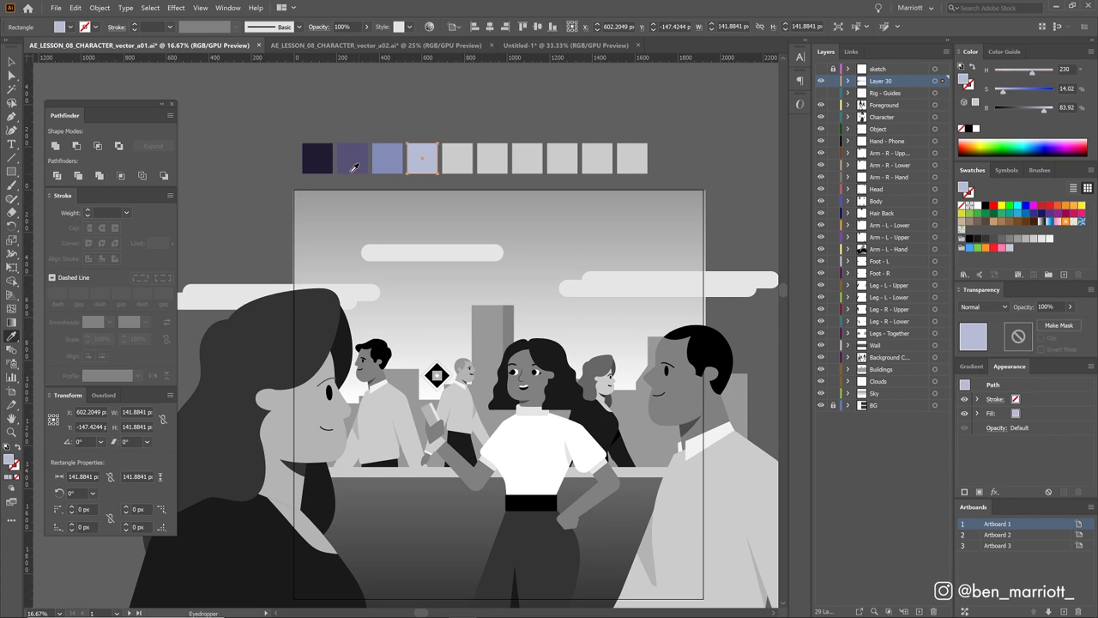
left_click(457, 158)
mouse_move(1021, 111)
left_mouse_down()
mouse_move(1034, 112)
mouse_move(1042, 71)
left_mouse_up()
Fill the seventh square light pink, the eighth gold, and recolour the grey ninth square
left_click(492, 158)
left_click(527, 158)
key("v")
left_click(562, 158)
left_click(994, 221)
left_click(598, 158)
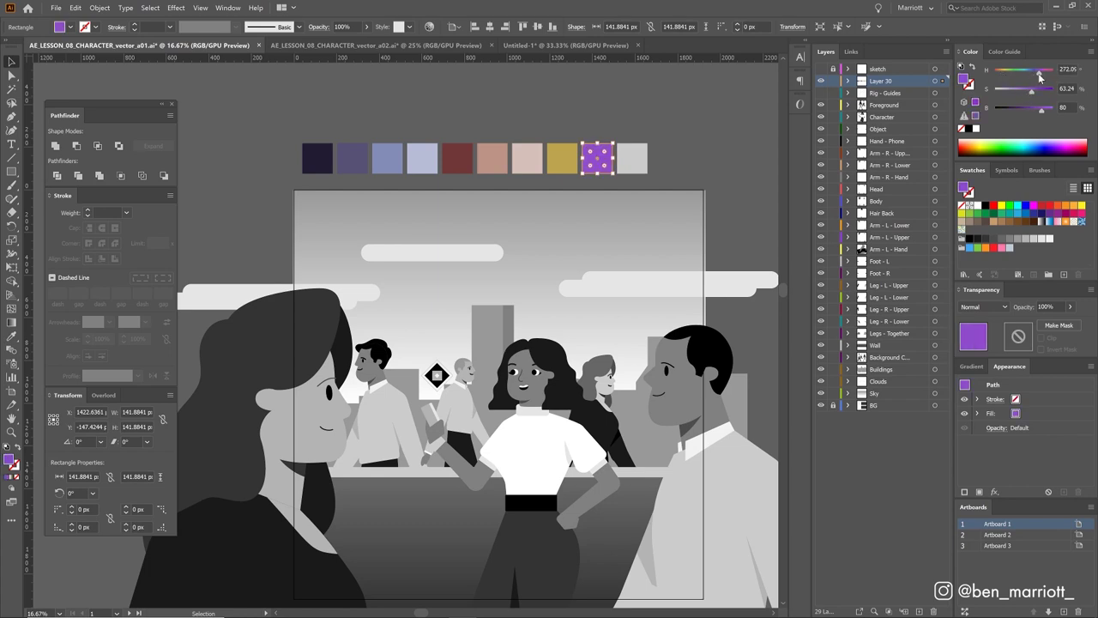
Colour the last palette squares dark plum and mauve
left_click_drag(1040, 78, 1044, 77)
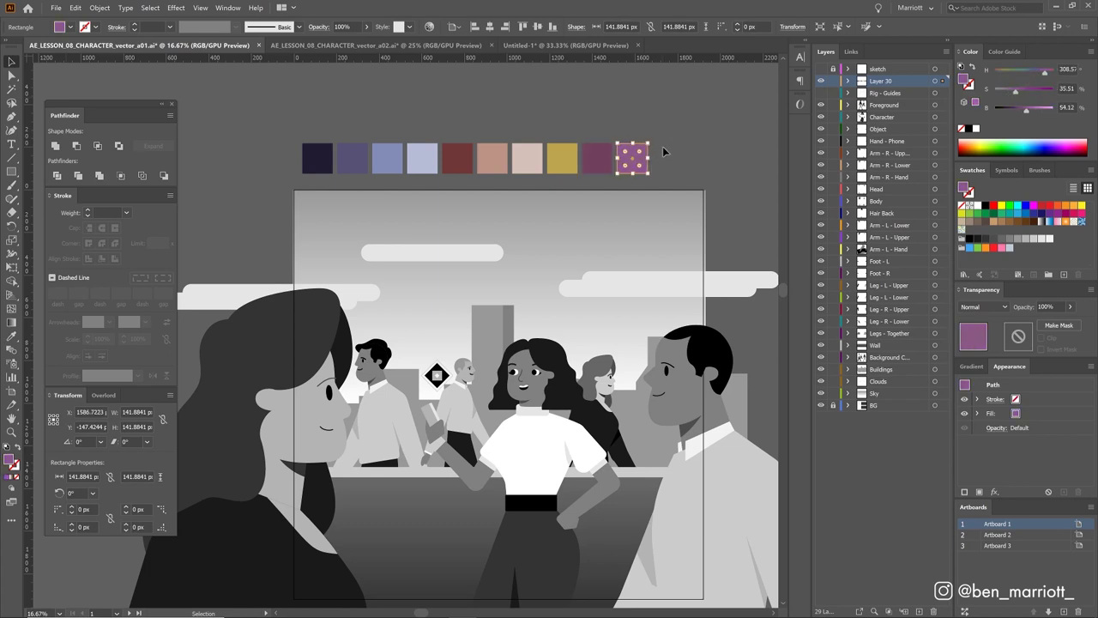
left_click(665, 147)
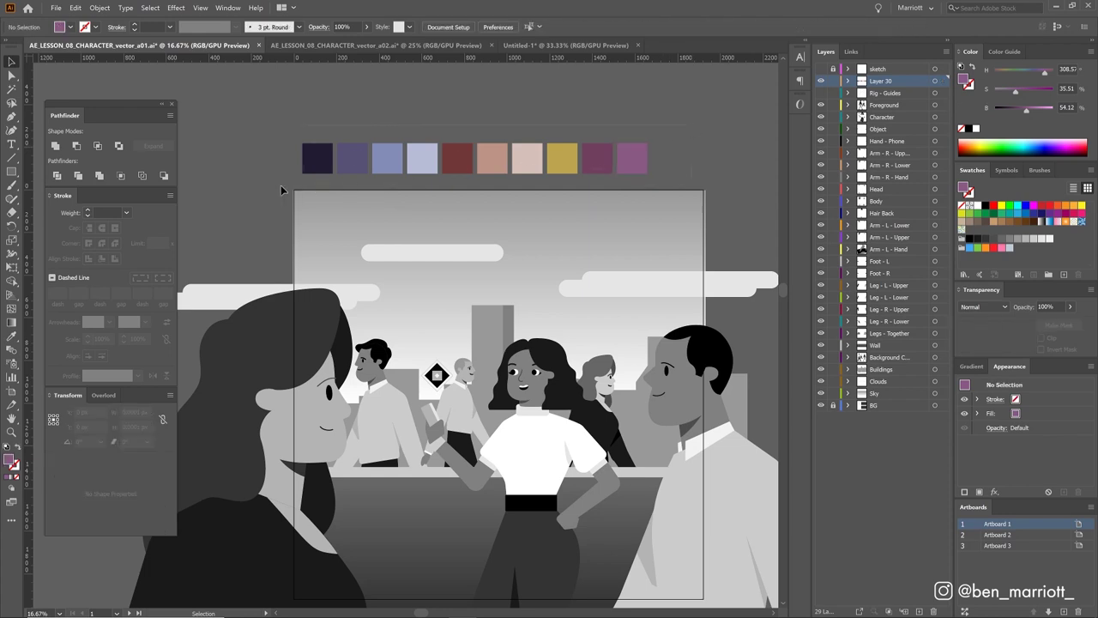
left_click(314, 159)
left_click(596, 137)
Select all ten squares and save them as a new colour group, Color Group 1
left_click_drag(283, 175, 661, 138)
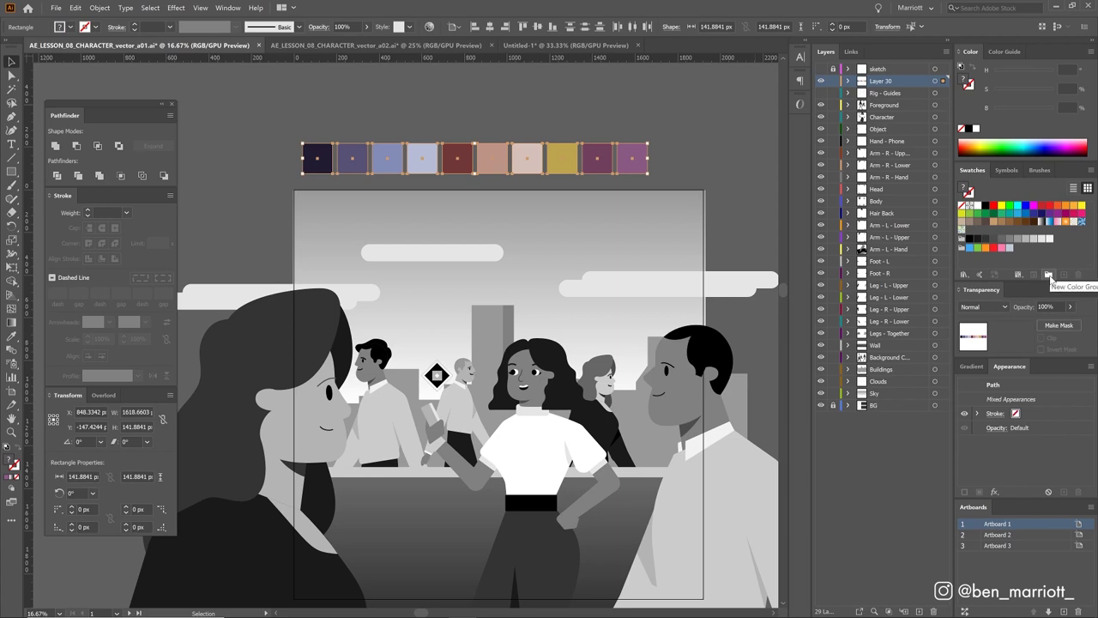
left_click(1049, 275)
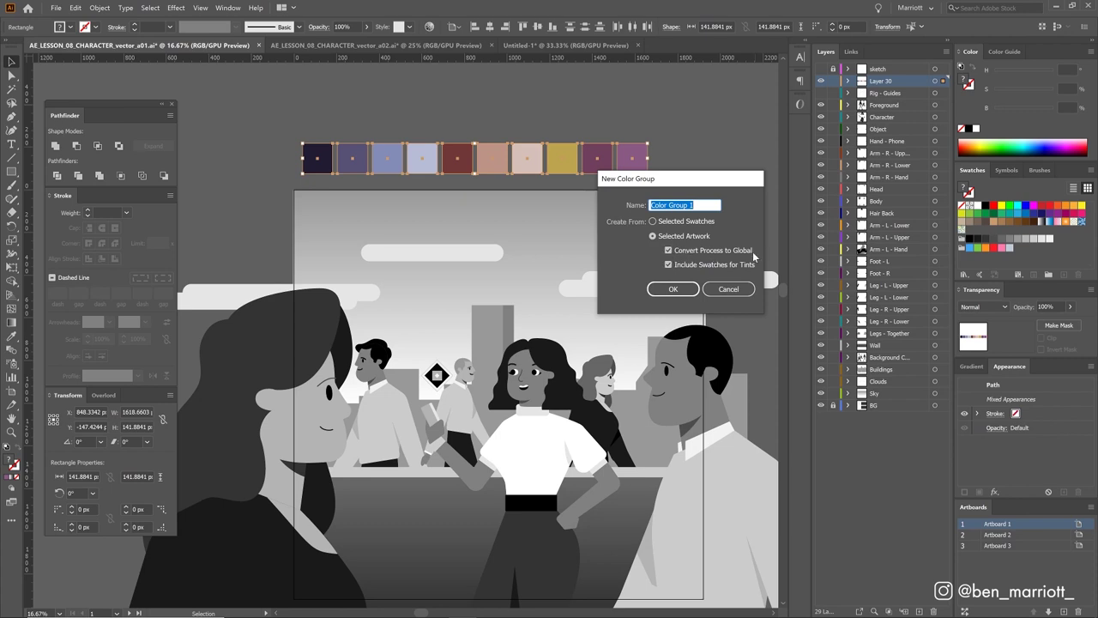
left_click(672, 289)
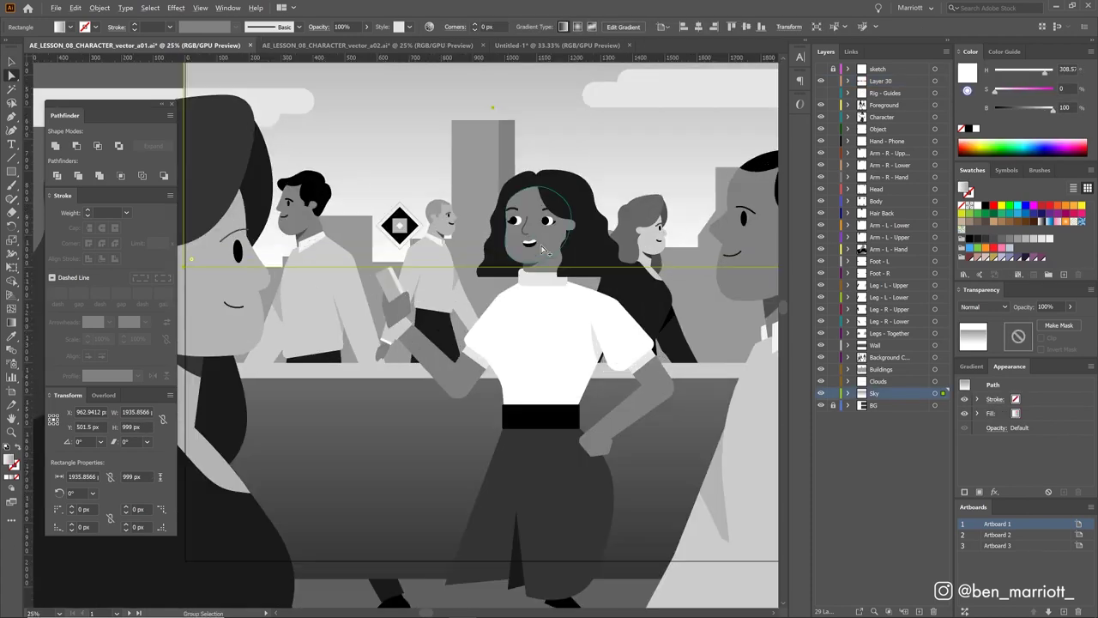
Fill the central woman's hair with the dark navy swatch
key("a")
left_click(566, 248)
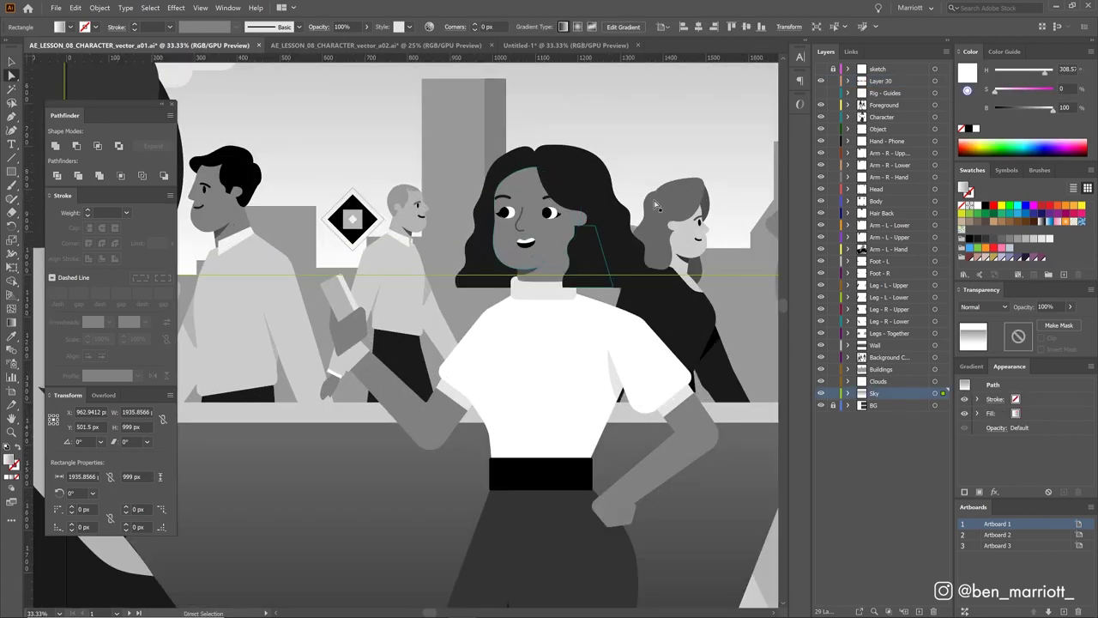
key("ctrl+=")
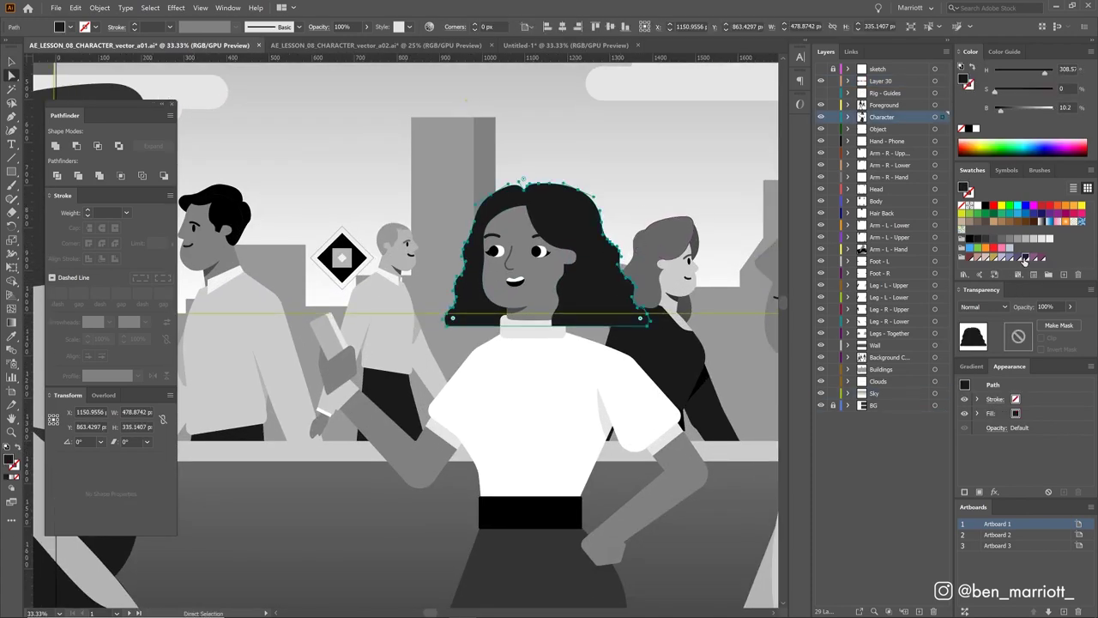
left_click(1024, 259)
left_click(574, 296)
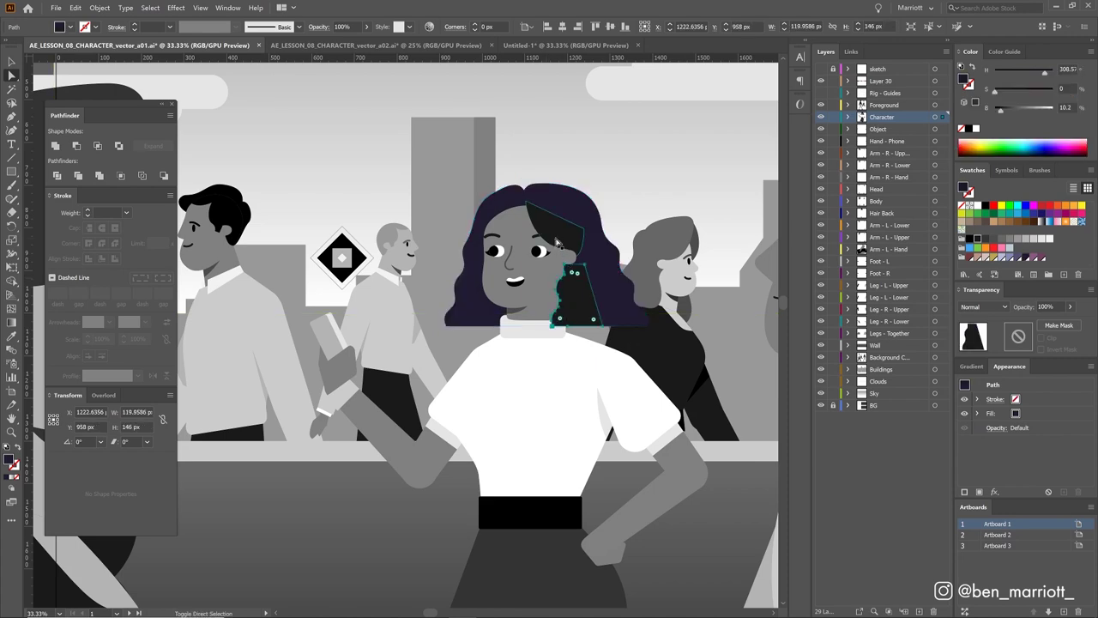
Fill the shadow under the woman's chin with the dark swatch, then select the white sweater
left_click(557, 244)
key("ctrl+=")
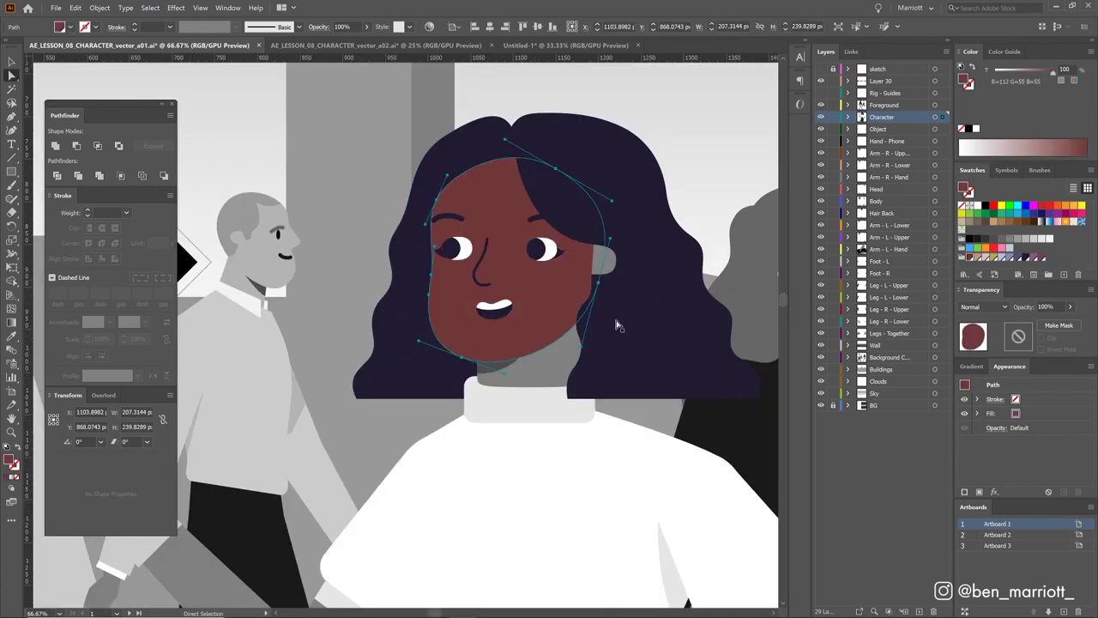
left_click(556, 356)
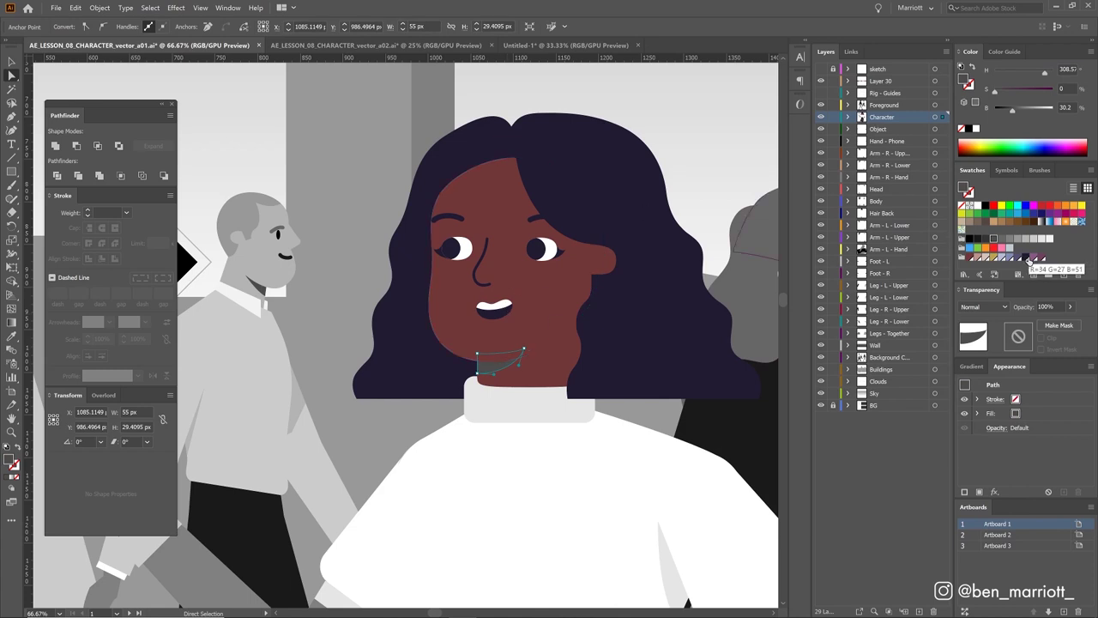
left_click(1027, 258)
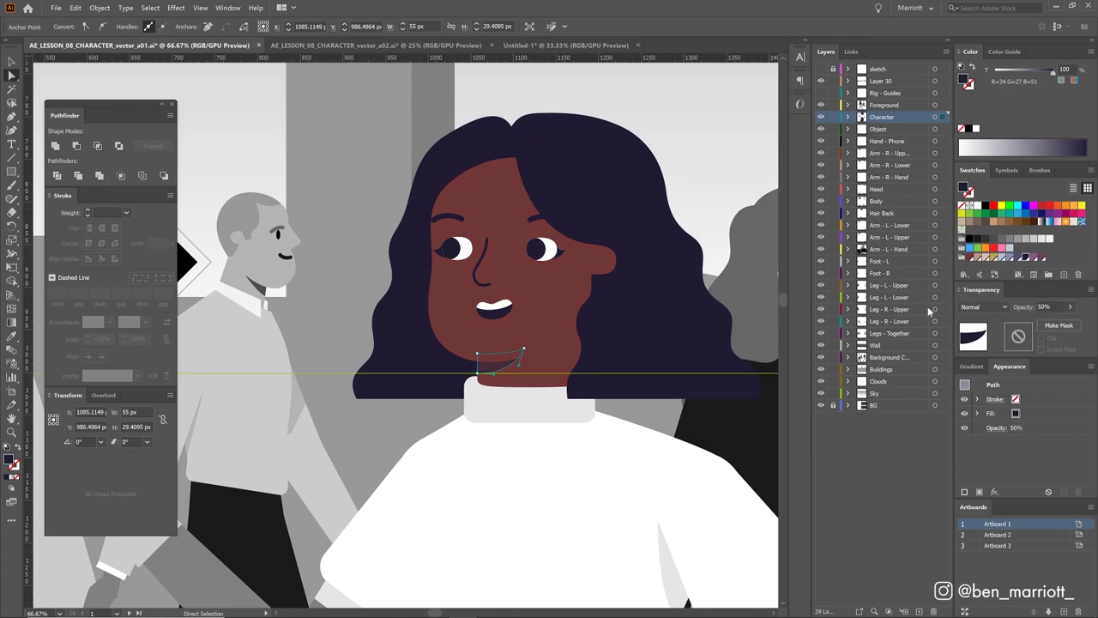
left_click(503, 462)
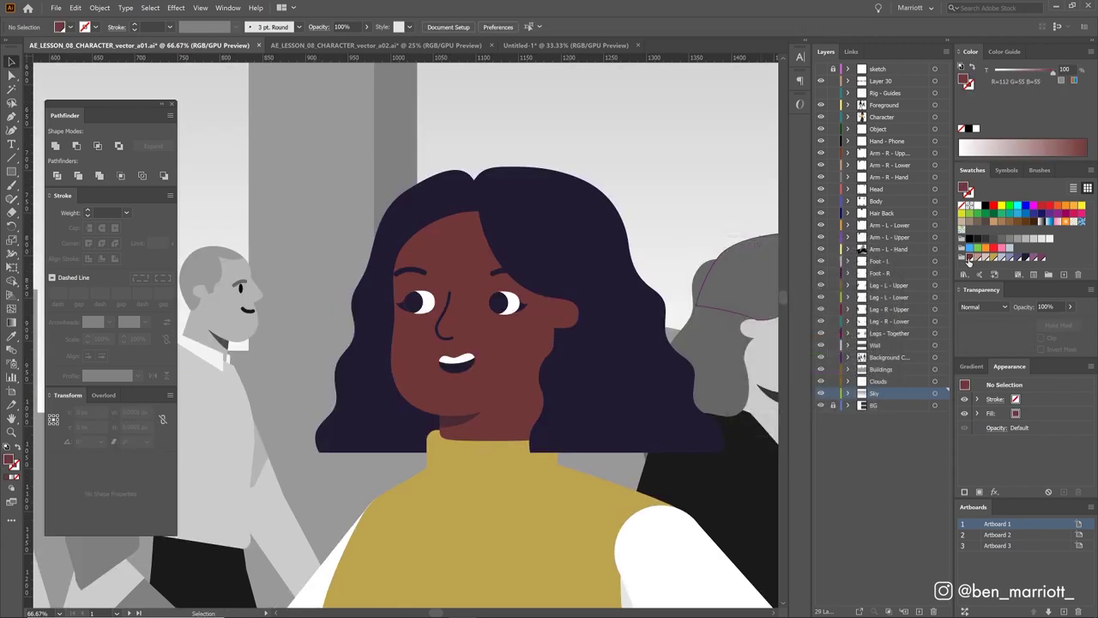
Edit the global skin swatch in HSB to a pinkish red, R=102 G=50 B=60
double_click(968, 259)
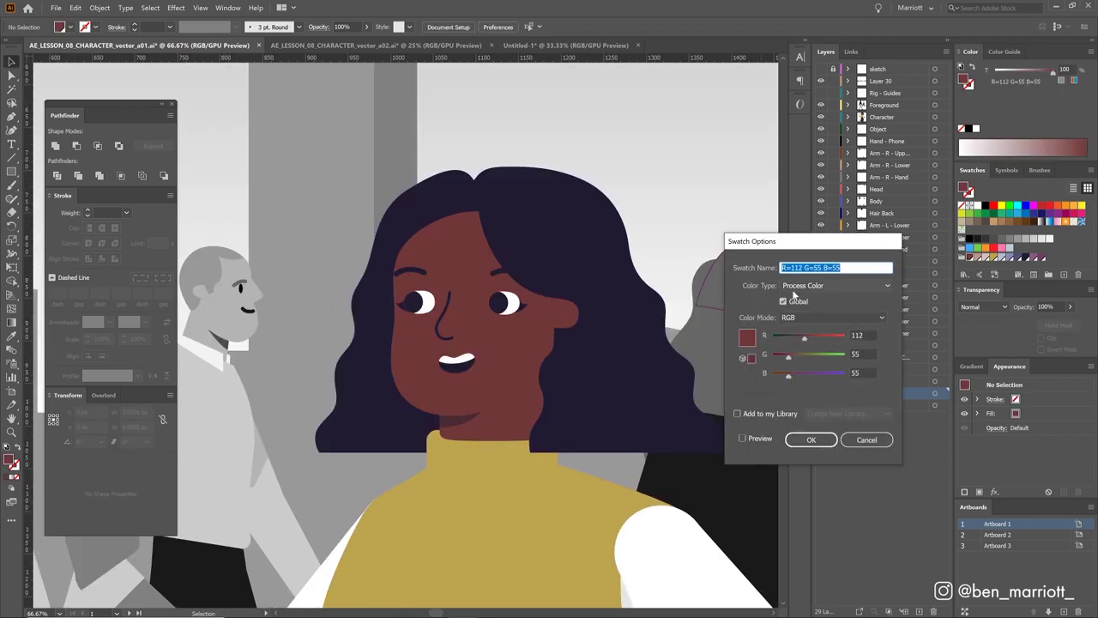
left_click(744, 438)
left_click(824, 318)
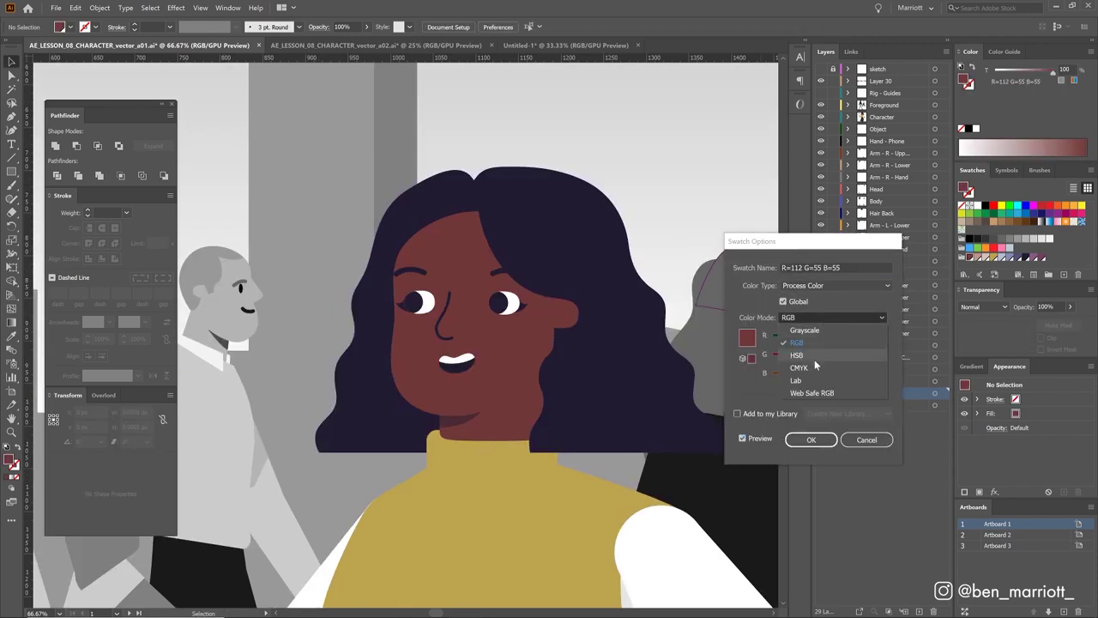
left_click(814, 356)
left_click_drag(804, 375, 808, 380)
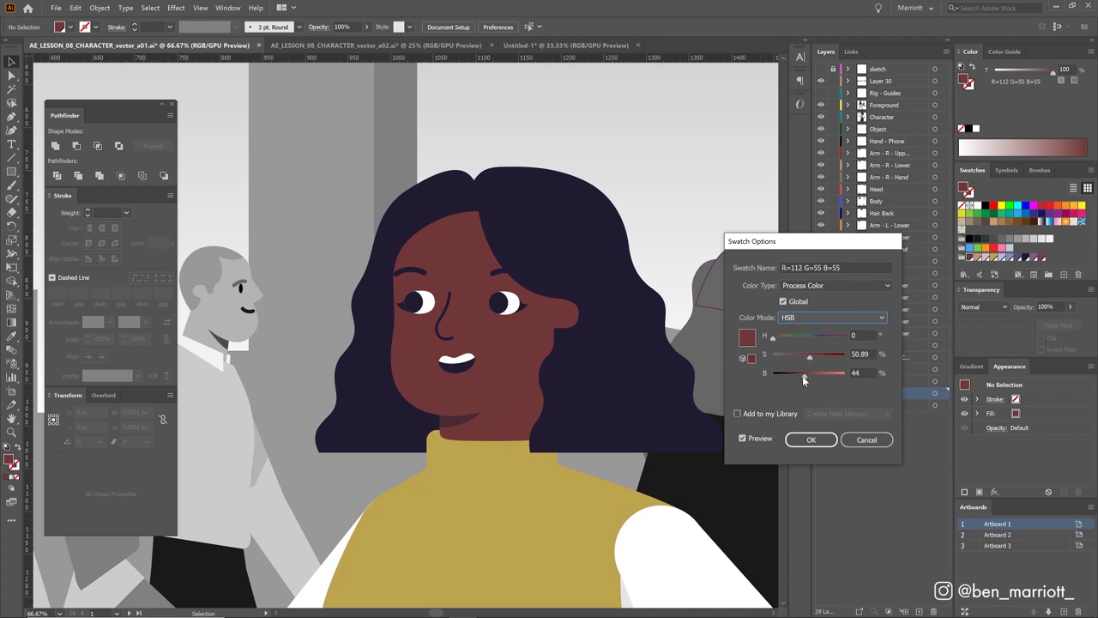
left_click(842, 336)
left_click(811, 440)
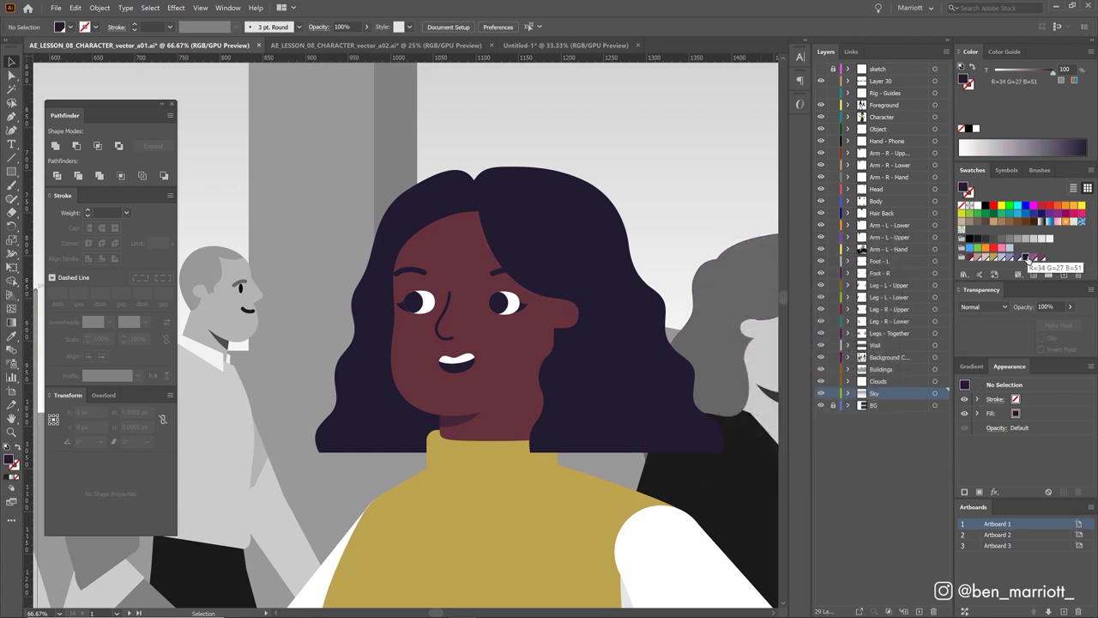
Darken the navy hair swatch's brightness from 20 to 18, giving R=31 G=24 B=46
double_click(1026, 258)
left_click(742, 438)
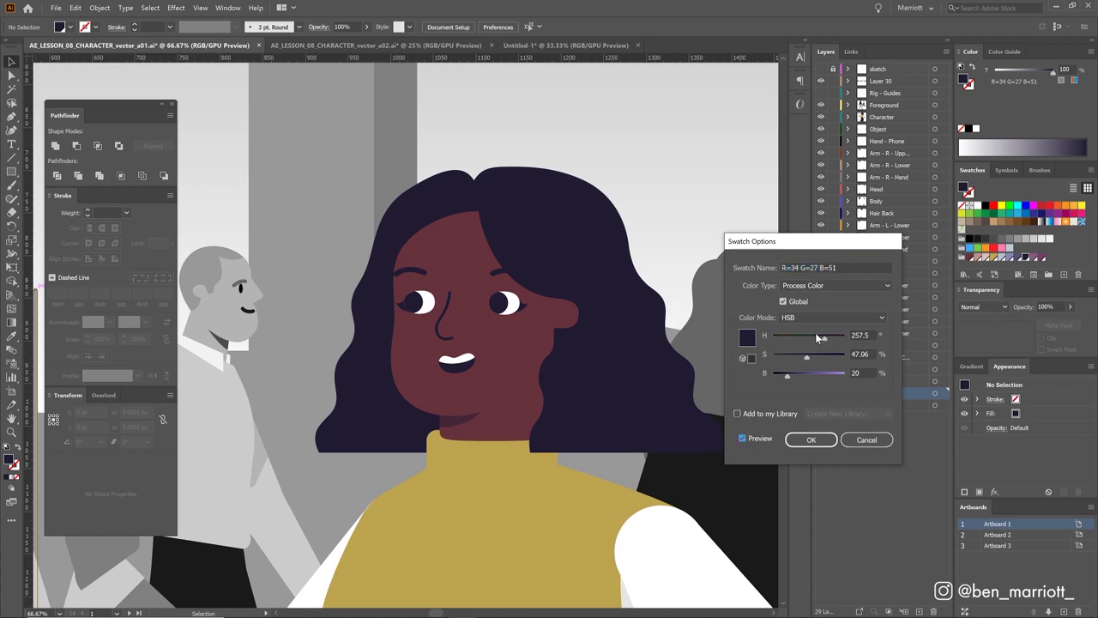
left_click_drag(788, 380, 801, 357)
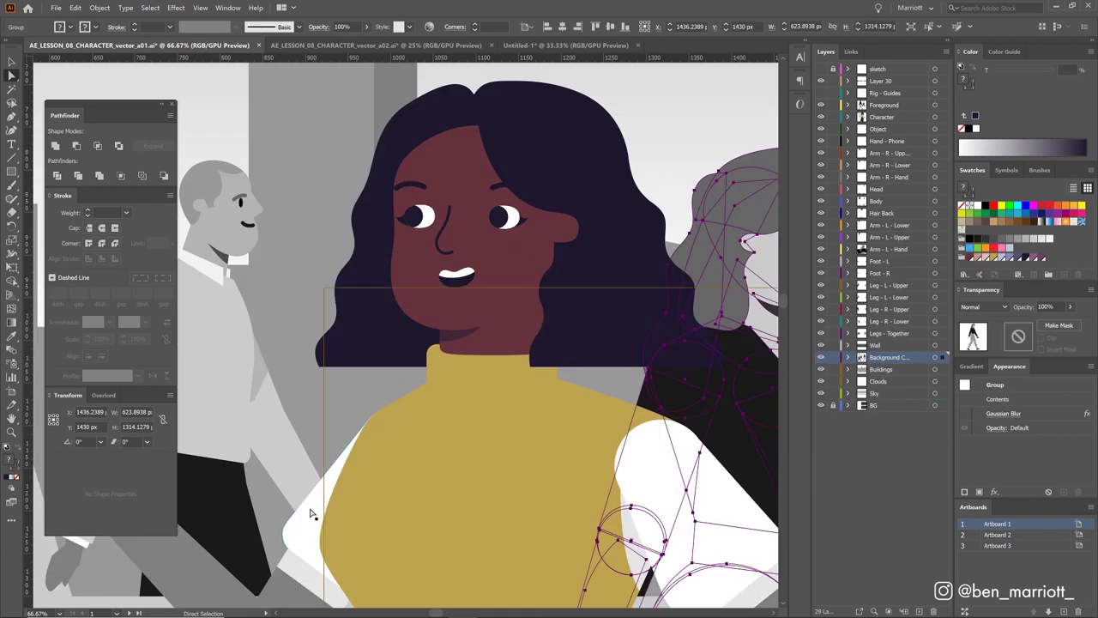
Confirm the darker swatch and fill the yellow sweater's cuffs with purple
left_click(295, 527)
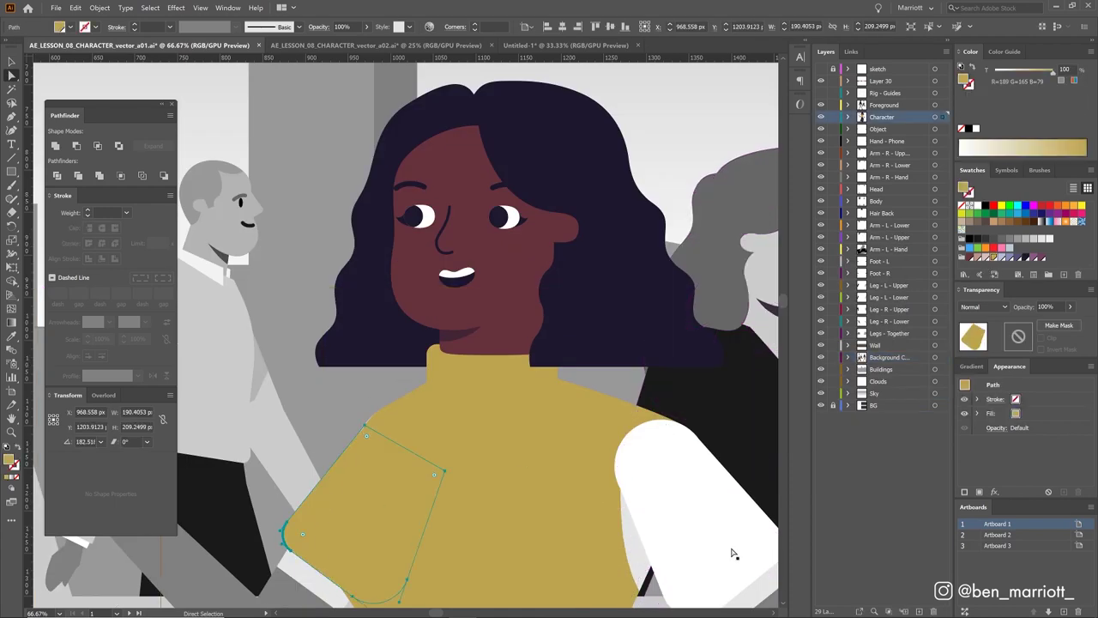
left_click(734, 553)
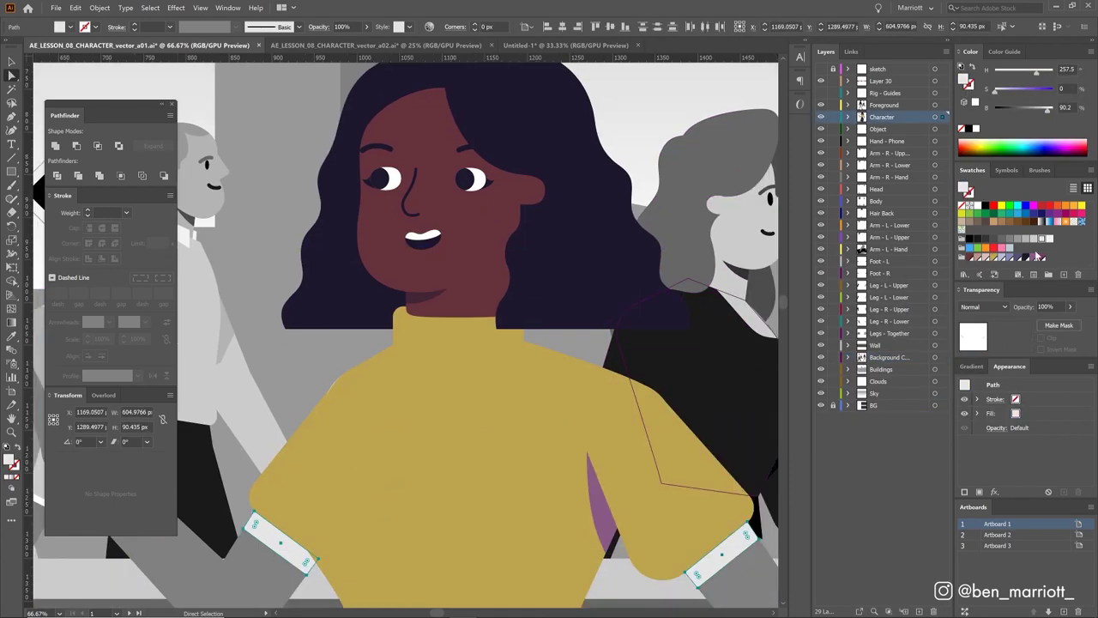
left_click(1039, 255)
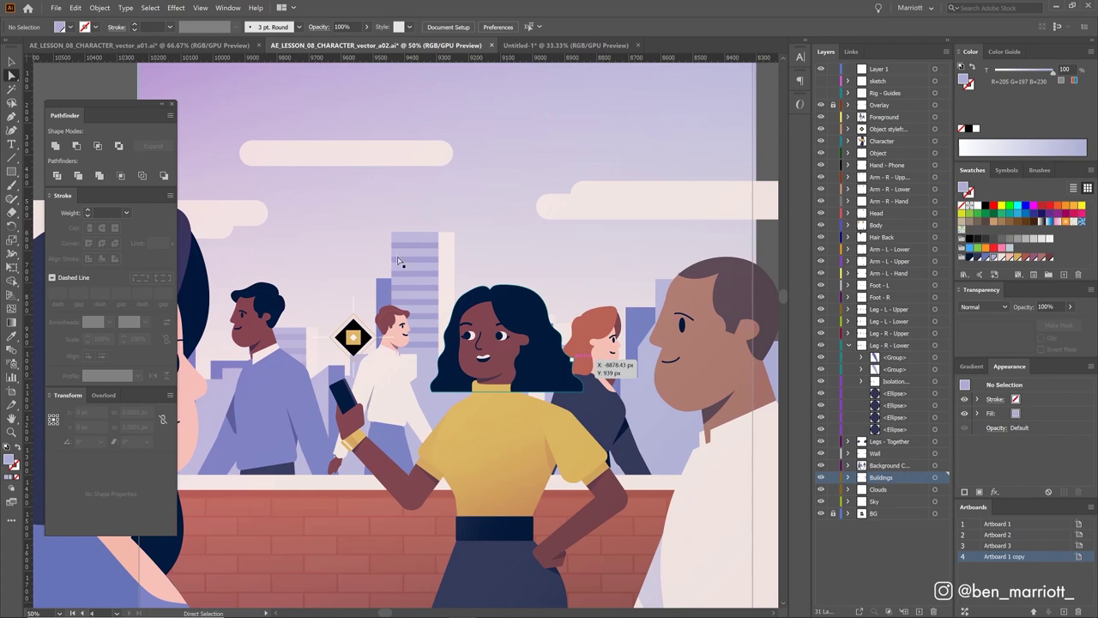
key("ctrl+minus")
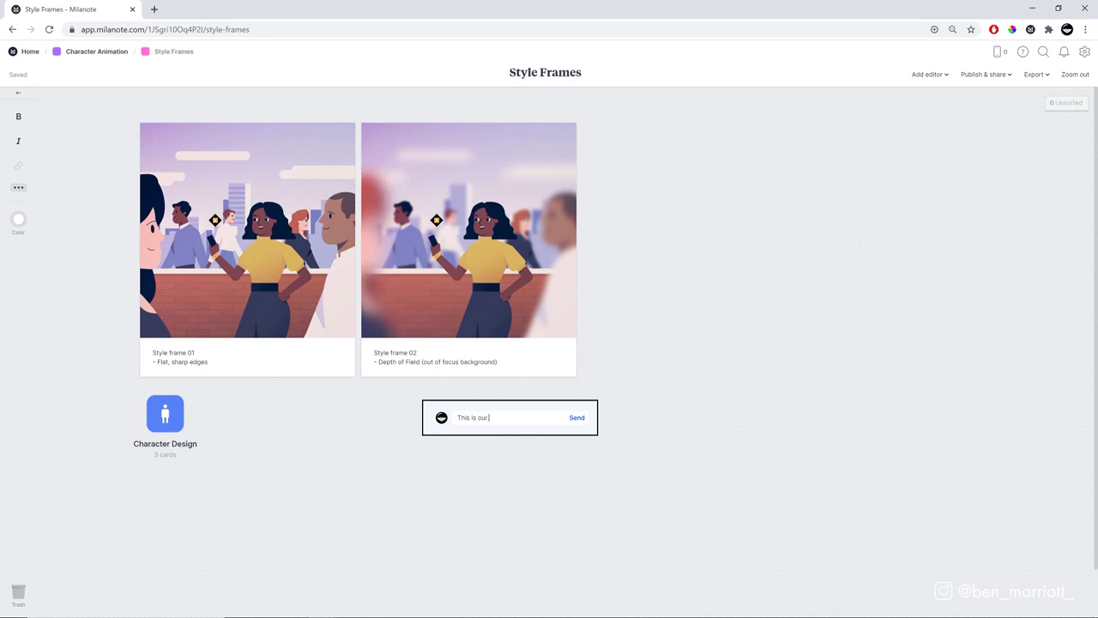
Post the 'This is our favourite' comment and place it under Style frame 02
type("favourite")
key("Return")
left_click_drag(515, 422, 468, 409)
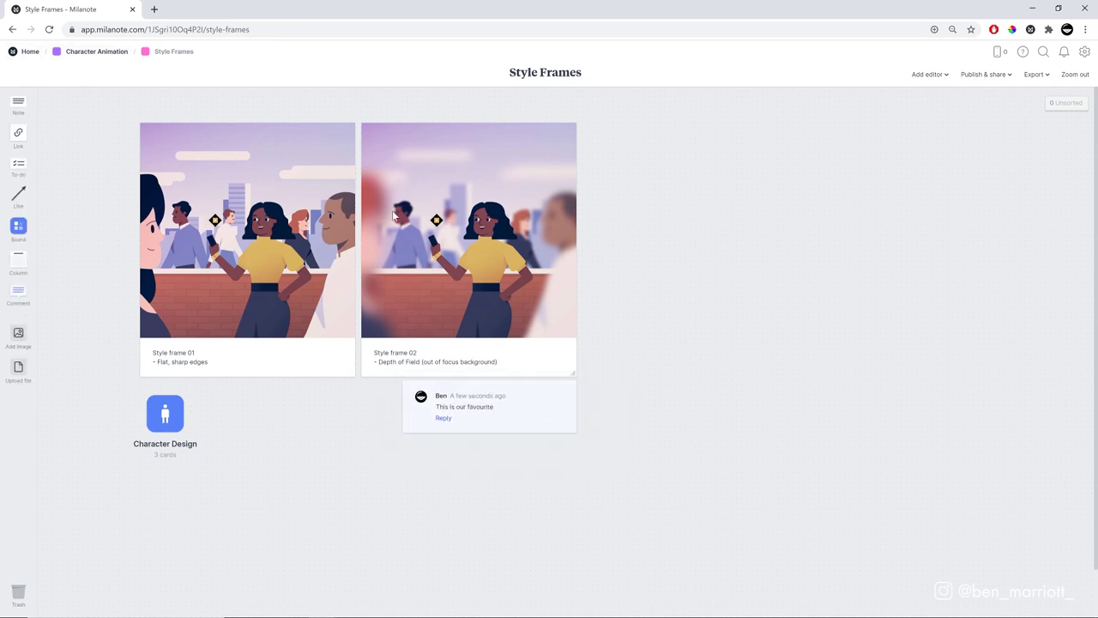
Point out Style frame 01 and Style frame 02 on the board for comparison
left_click(287, 265)
left_click(437, 256)
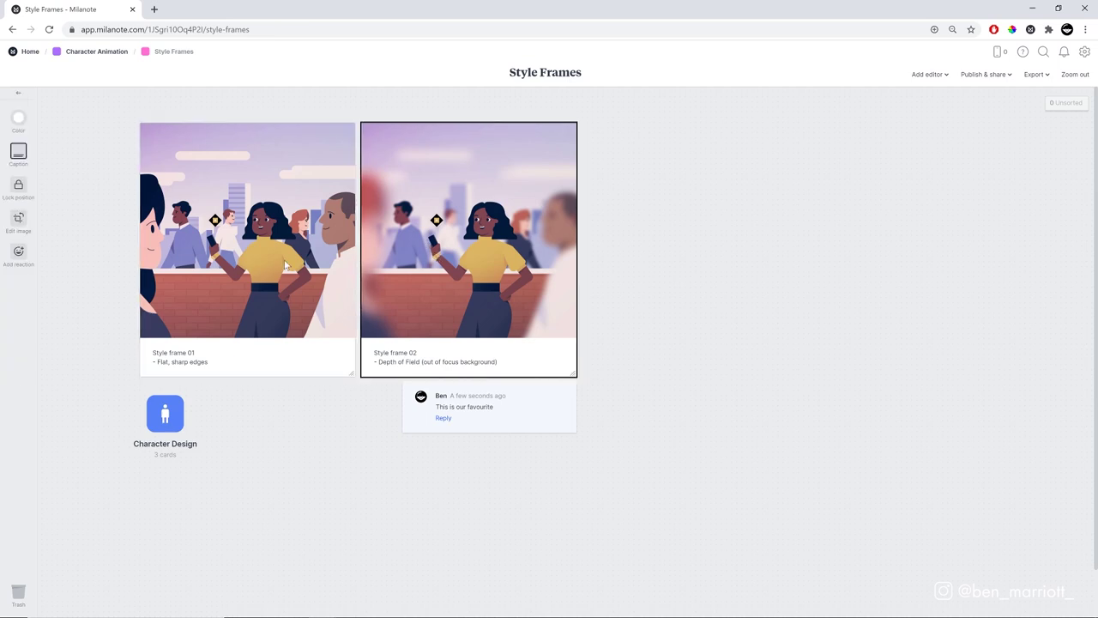
left_click(286, 266)
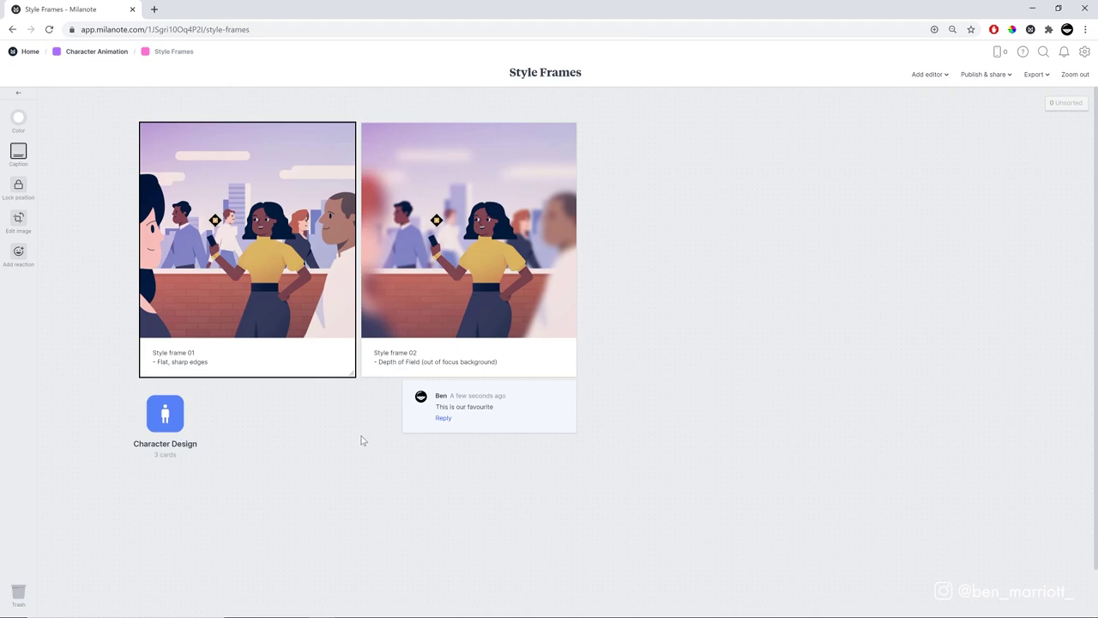
key("super+Tab")
left_click(434, 167)
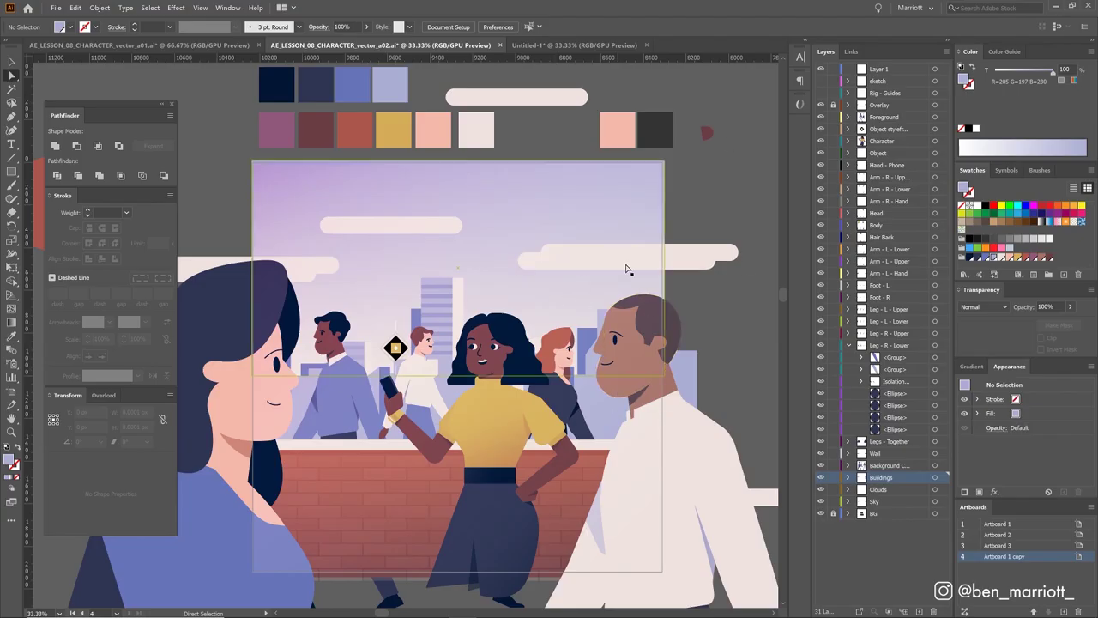
scroll(516, 327, "down", 1)
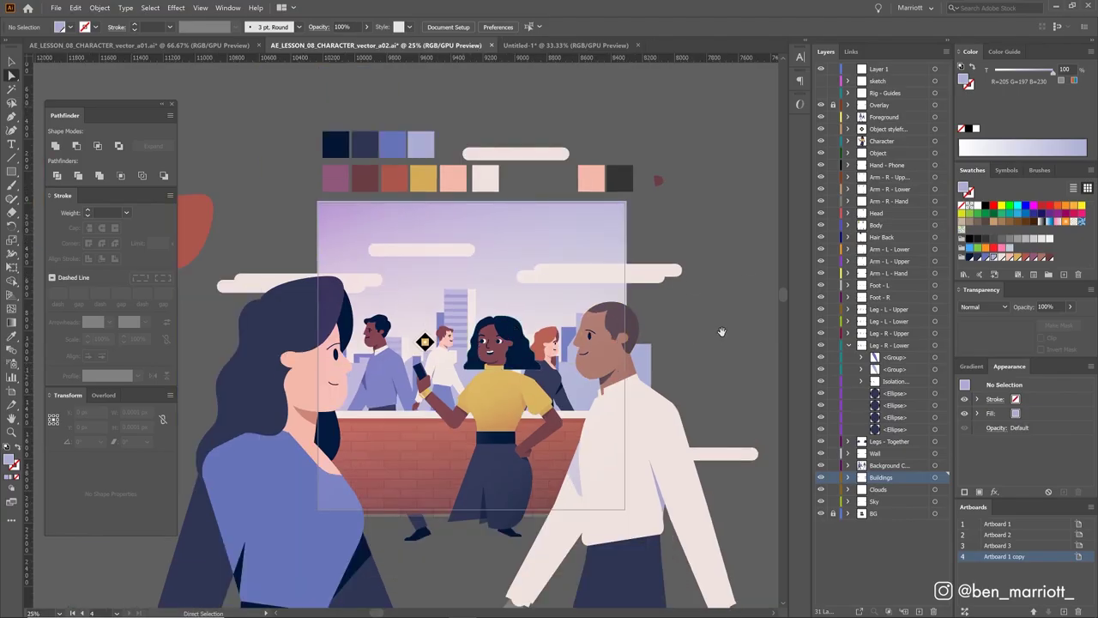
left_click_drag(722, 331, 449, 286)
scroll(449, 287, "down", 1)
scroll(514, 300, "right", 3)
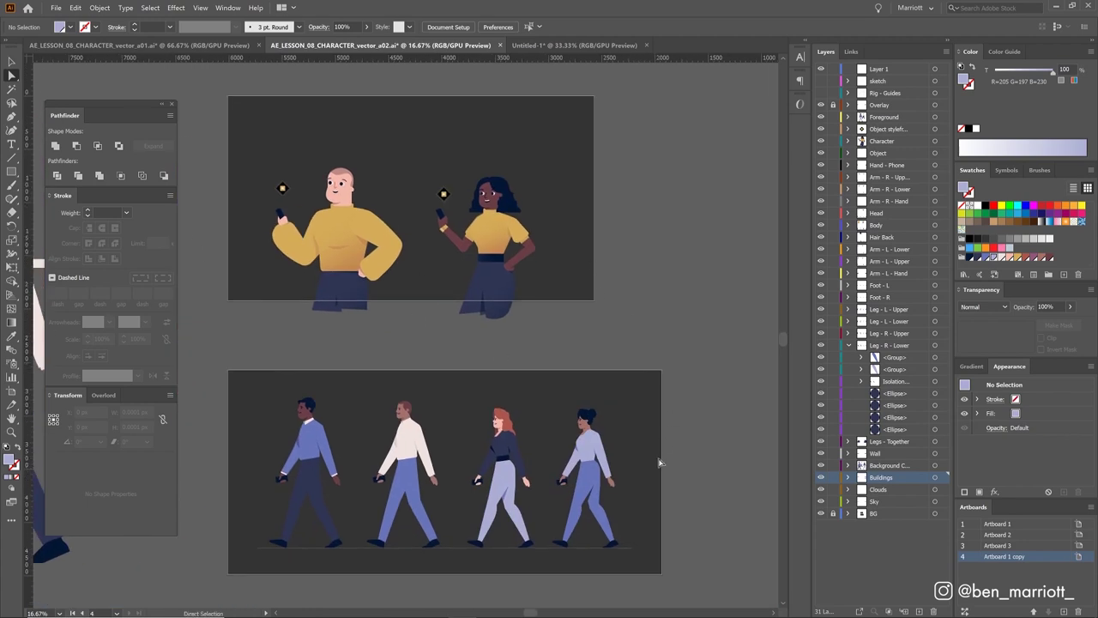
scroll(566, 394, "down", 1)
scroll(567, 395, "left", 1)
key("ctrl+a")
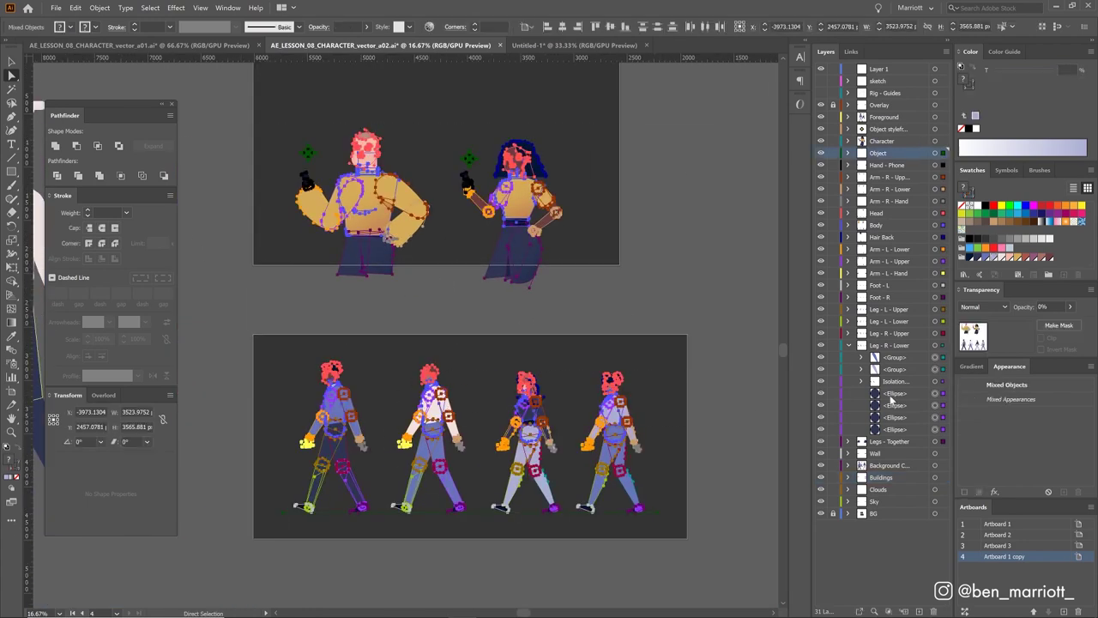
left_click(850, 345)
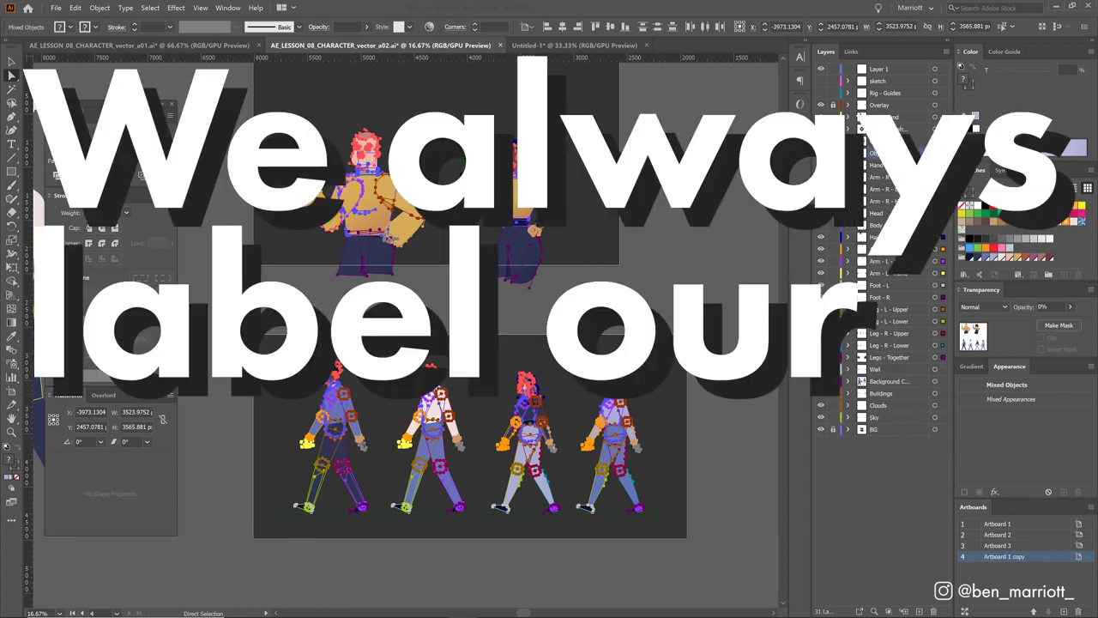
left_click(437, 248)
scroll(429, 249, "left", 5)
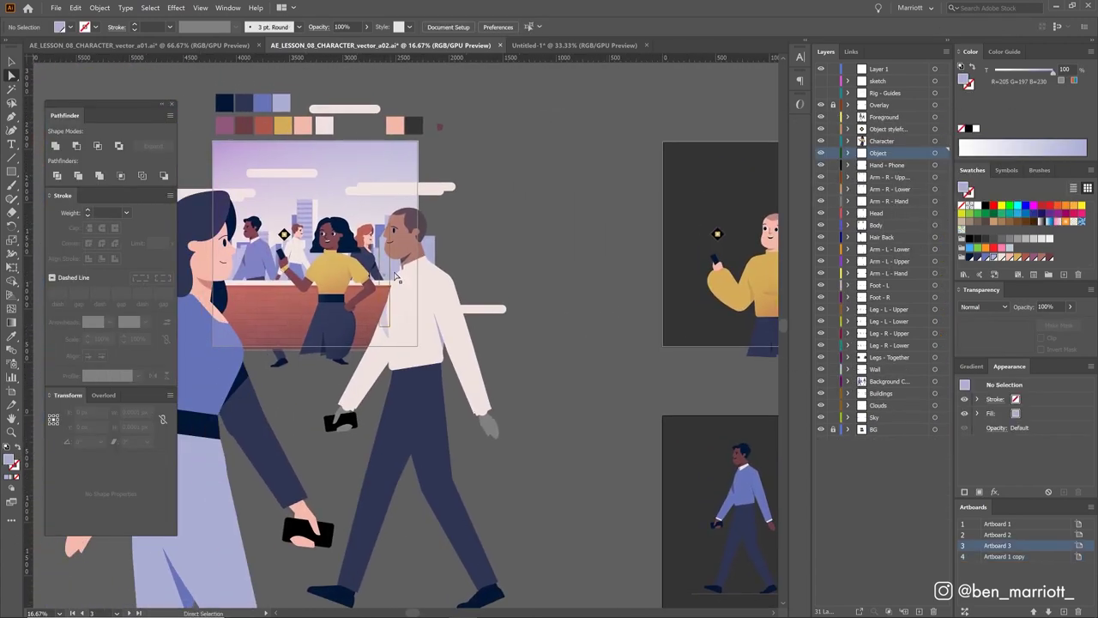
Apply a 15 px Gaussian Blur to the foreground walking man
left_click(410, 250)
scroll(410, 251, "left", 3)
scroll(446, 283, "up", 2)
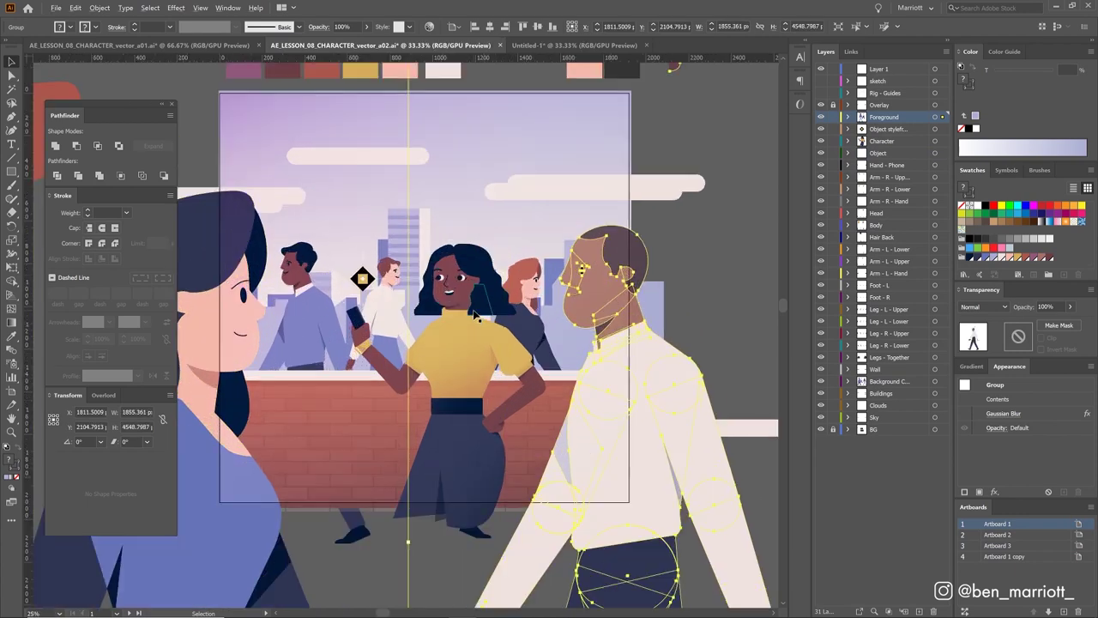
scroll(466, 300, "up", 1)
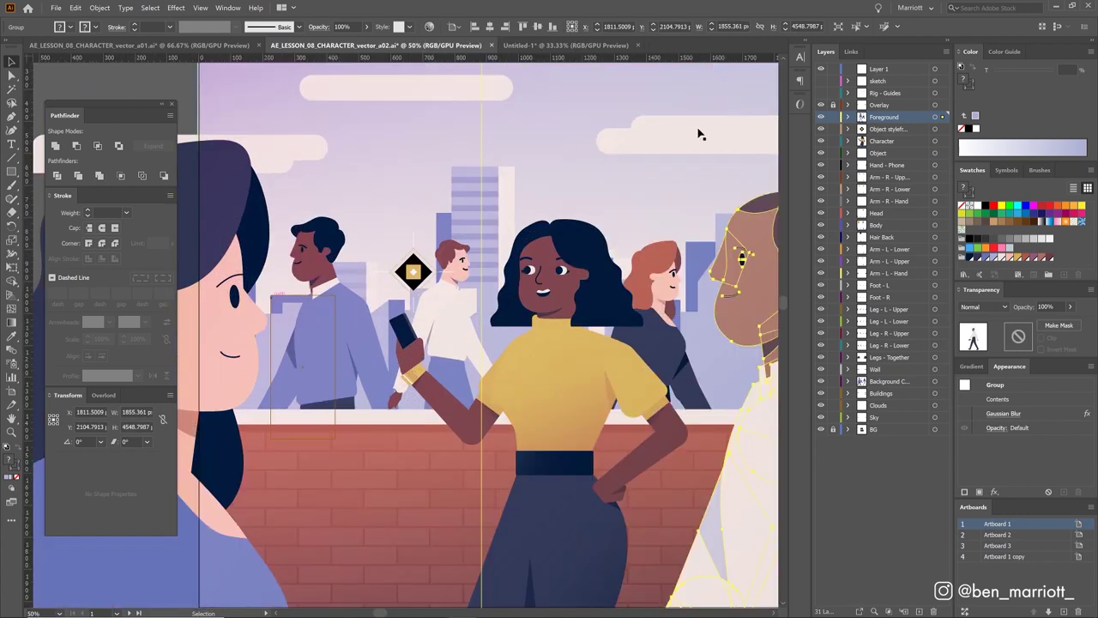
scroll(663, 223, "down", 1)
key("ctrl+shift+a")
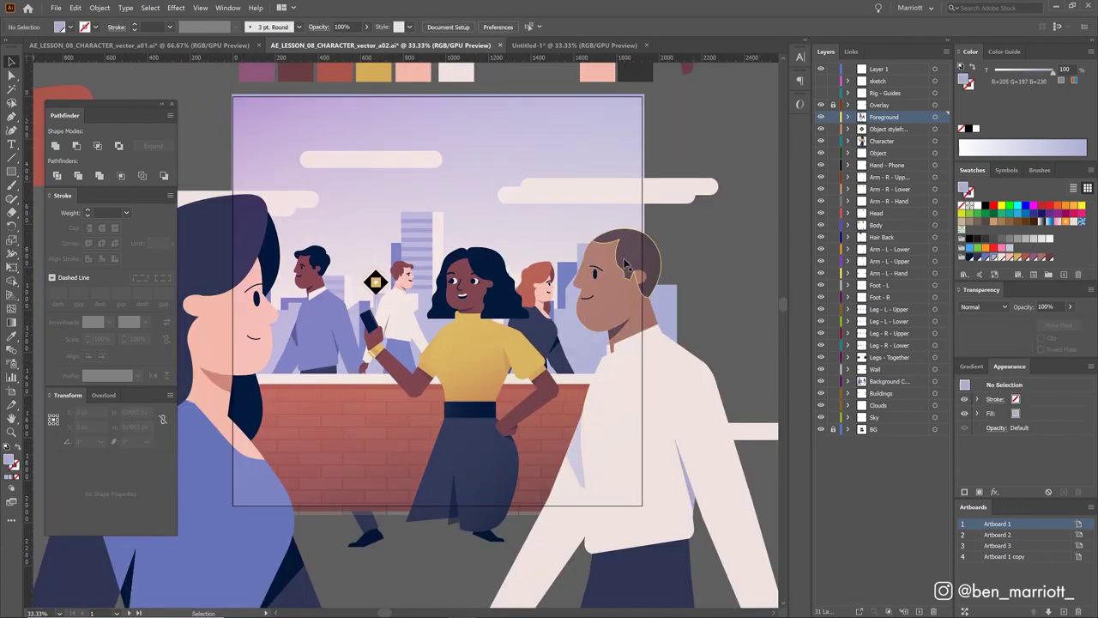
left_click(627, 266)
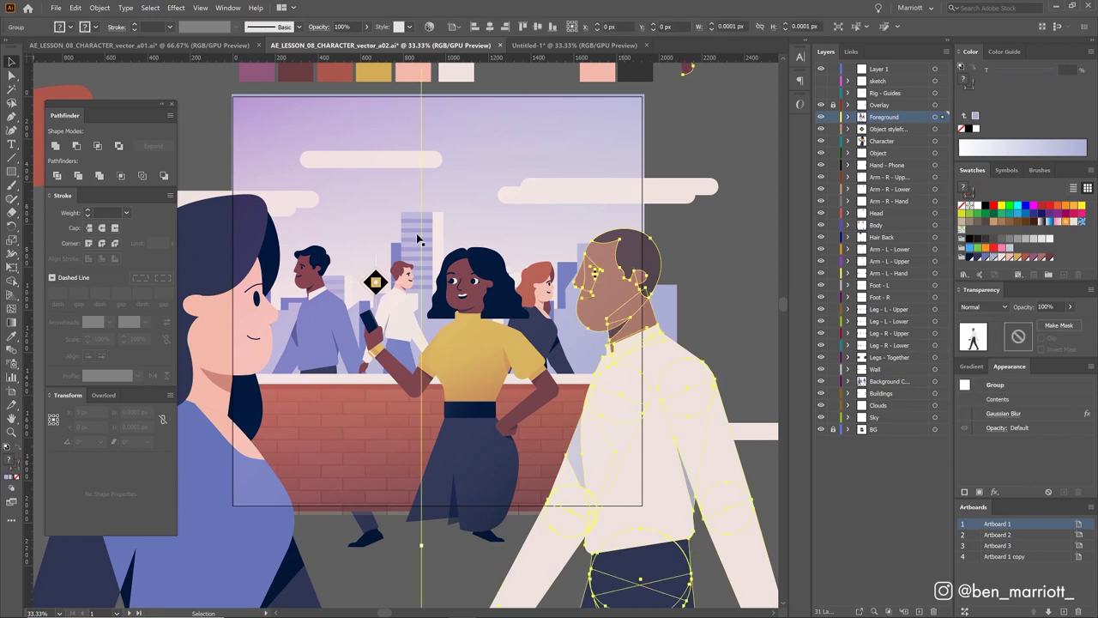
left_click(175, 8)
mouse_move(262, 227)
left_click(359, 225)
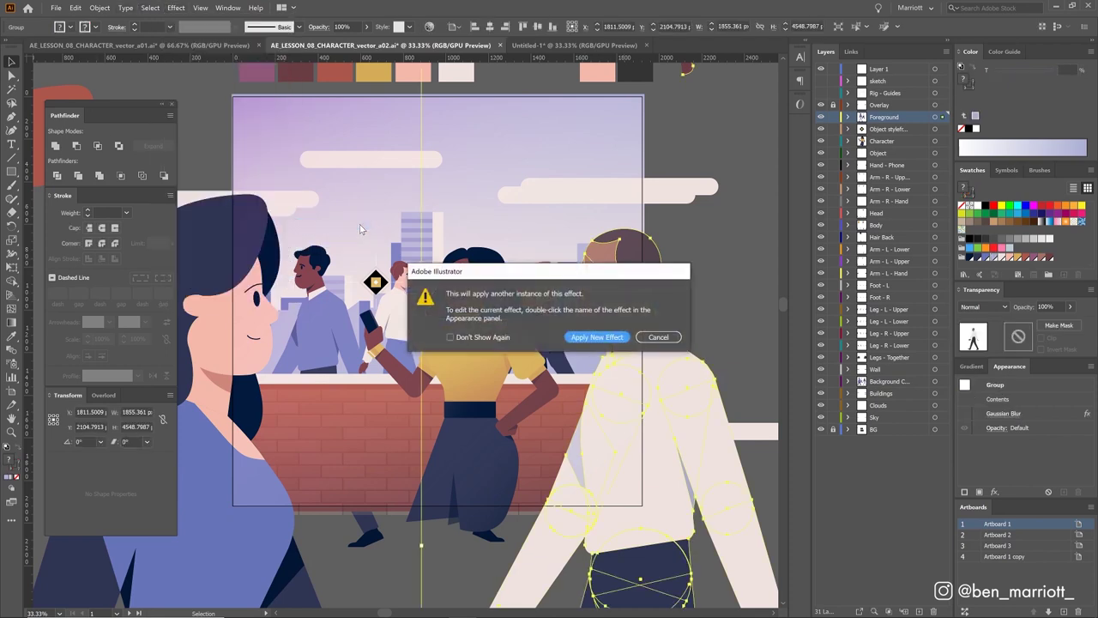
left_click(598, 336)
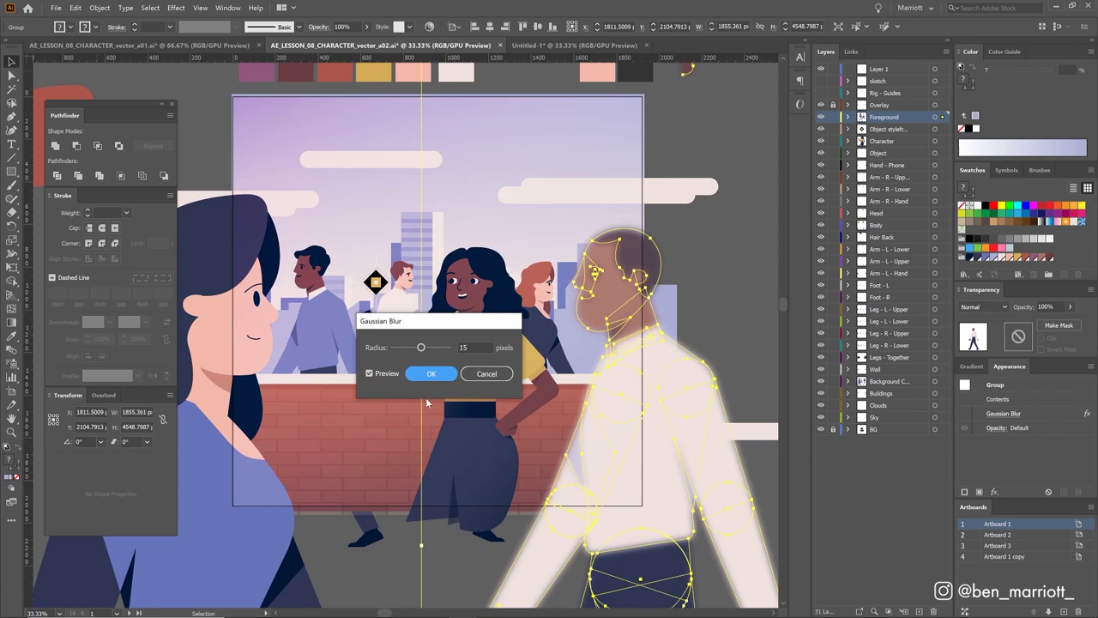
left_click(432, 373)
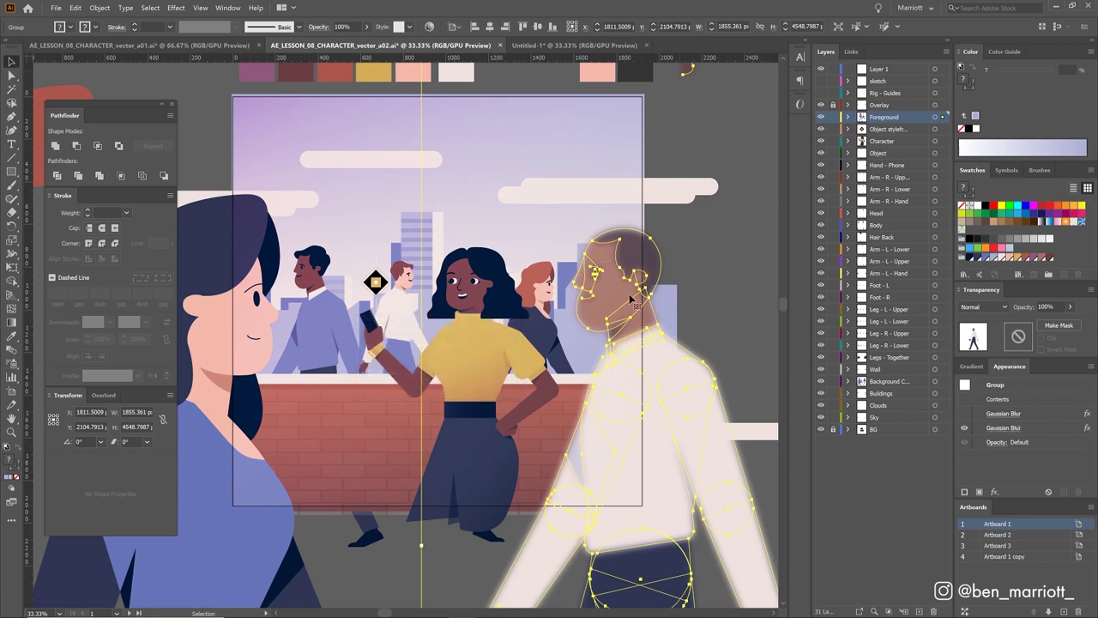
Enable the Gaussian Blur on the left foreground woman and the clouds group
left_click(275, 276)
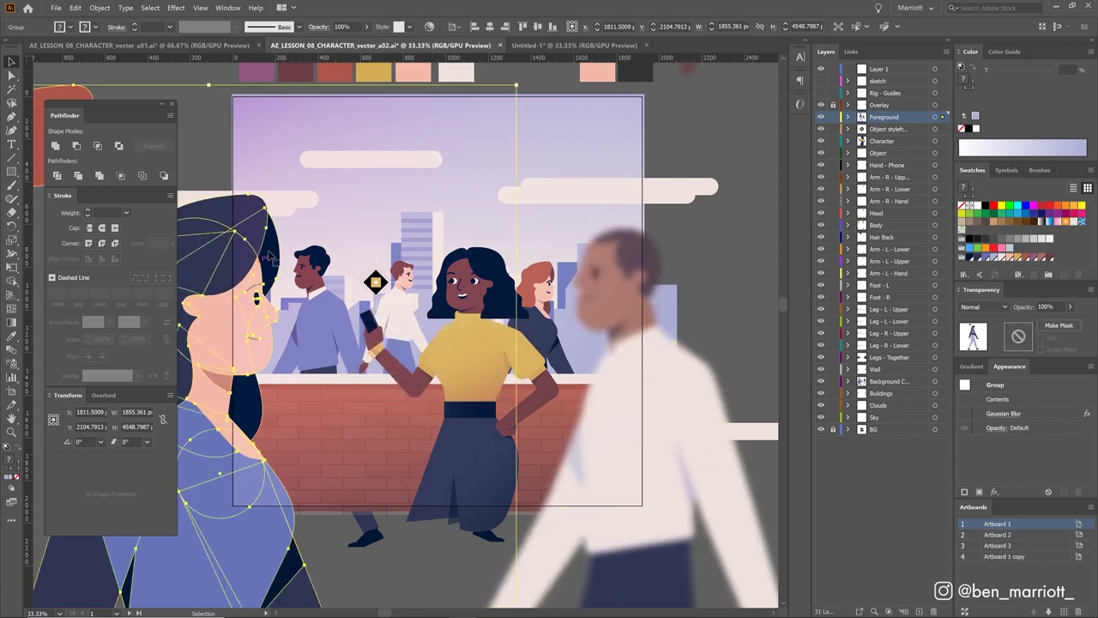
left_click(965, 415)
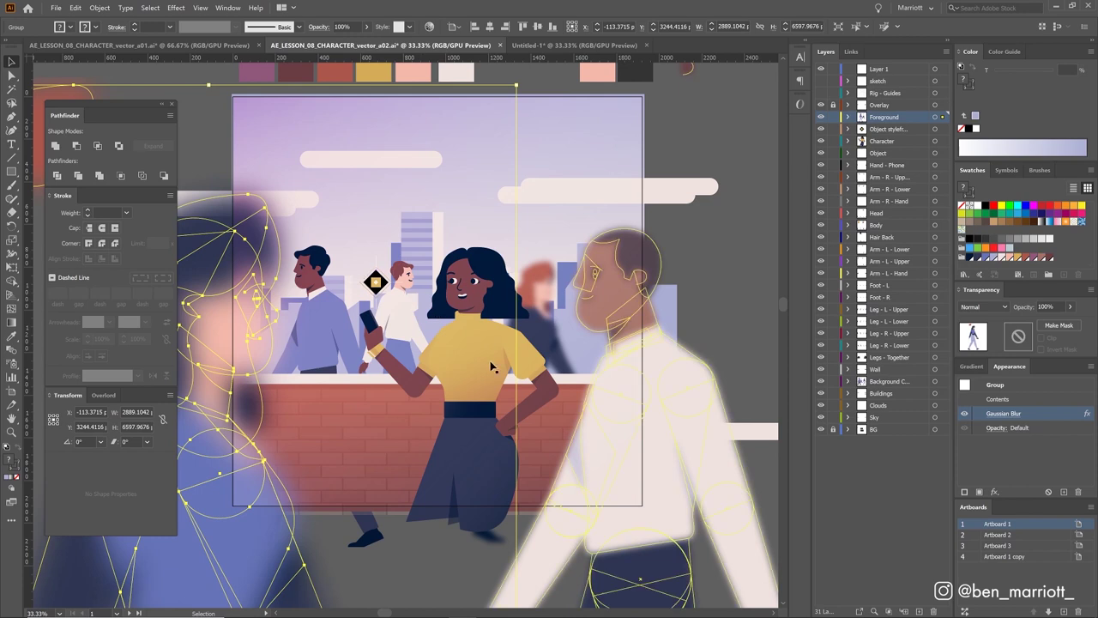
left_click(550, 412)
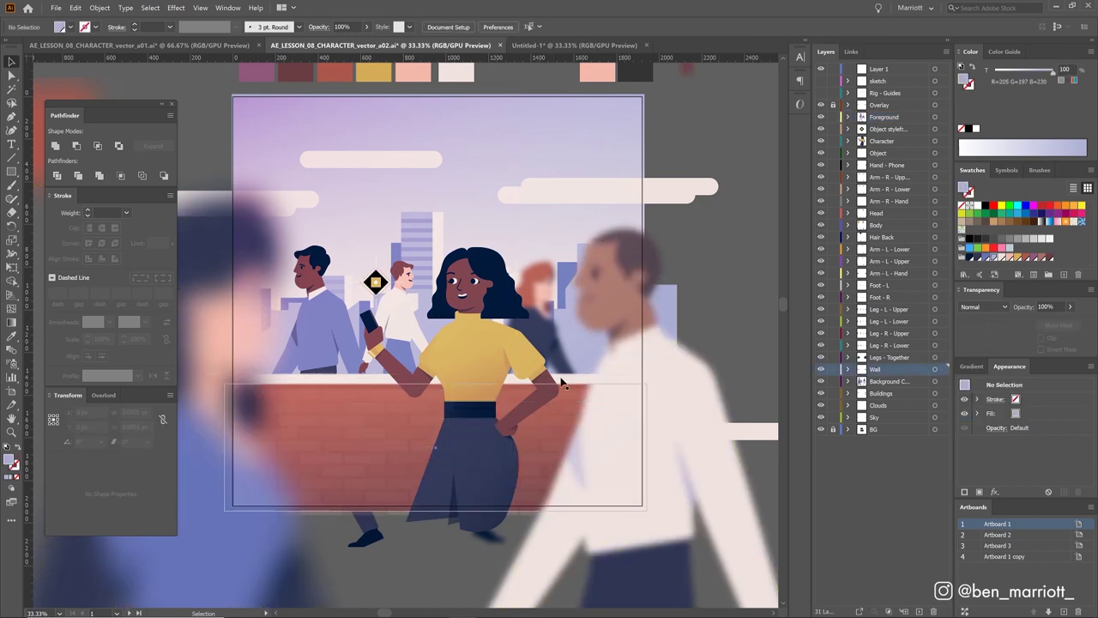
left_click(485, 366)
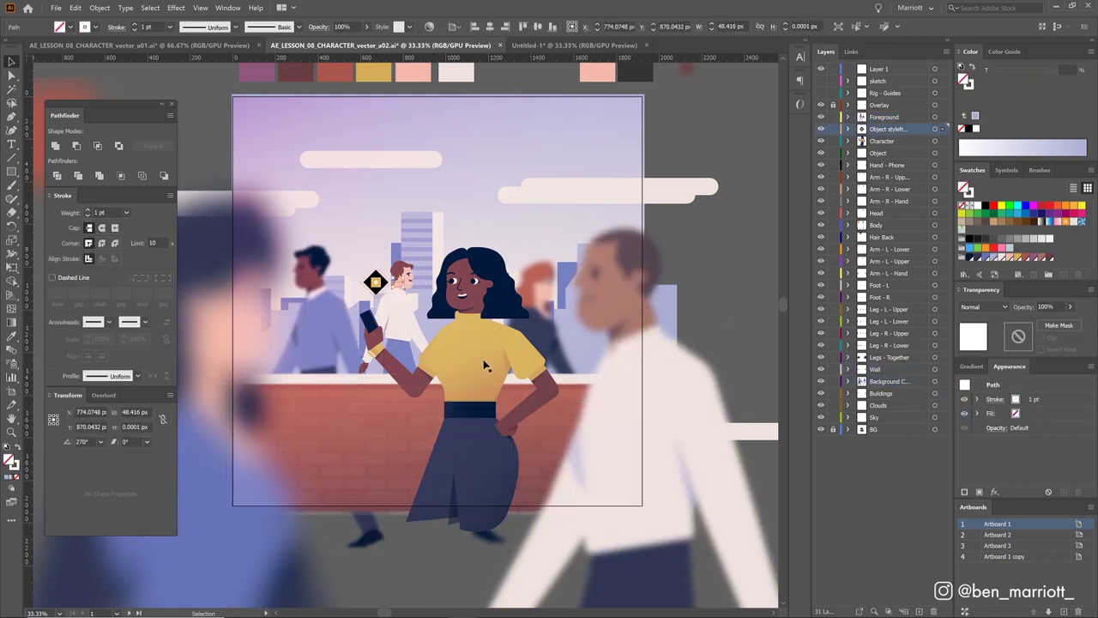
left_click(612, 192)
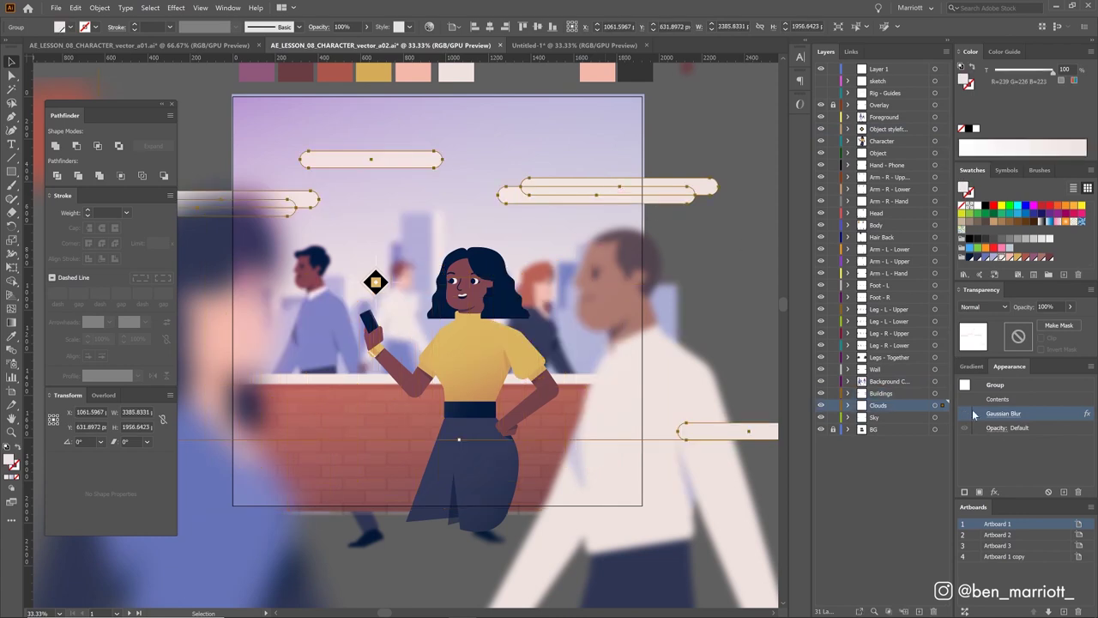
left_click(656, 115)
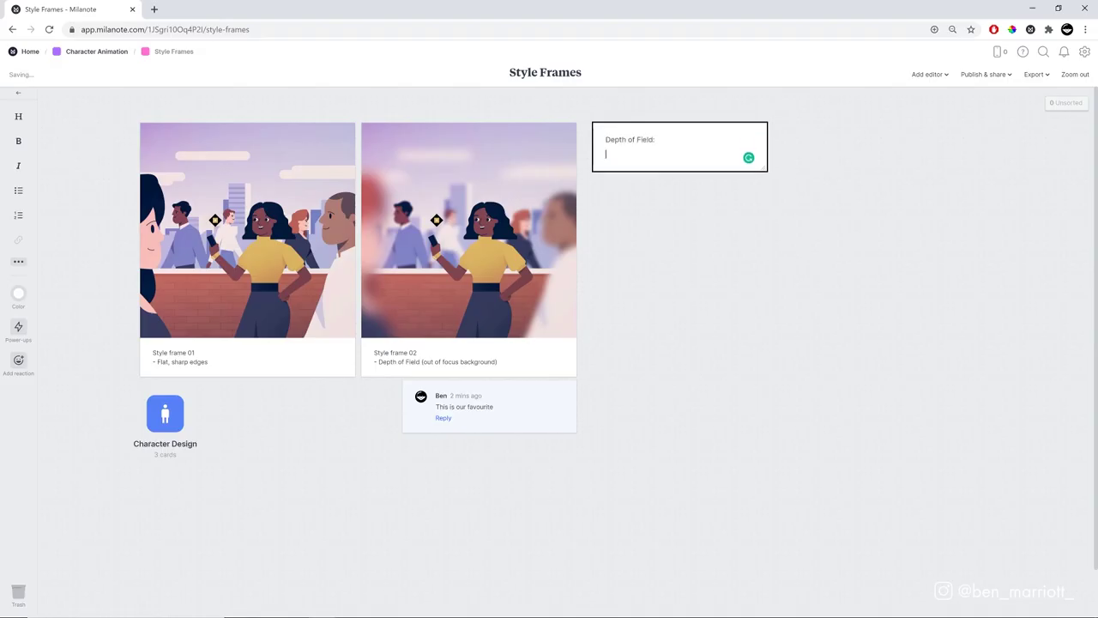
Write 'Pros: Looks sophisticated' and 'Cons: Will add 2 hours to render time' in the Depth of Field note
type("Pros: Looks sophisticated")
key("Return")
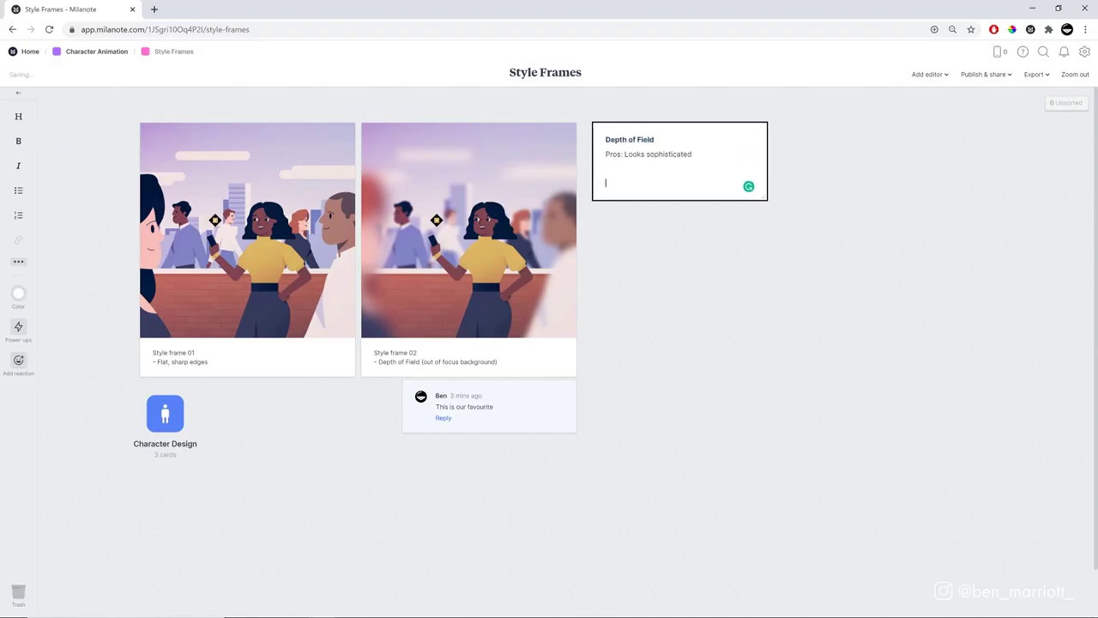
key("BackSpace")
type("Cons: Will add 2 hours to render time")
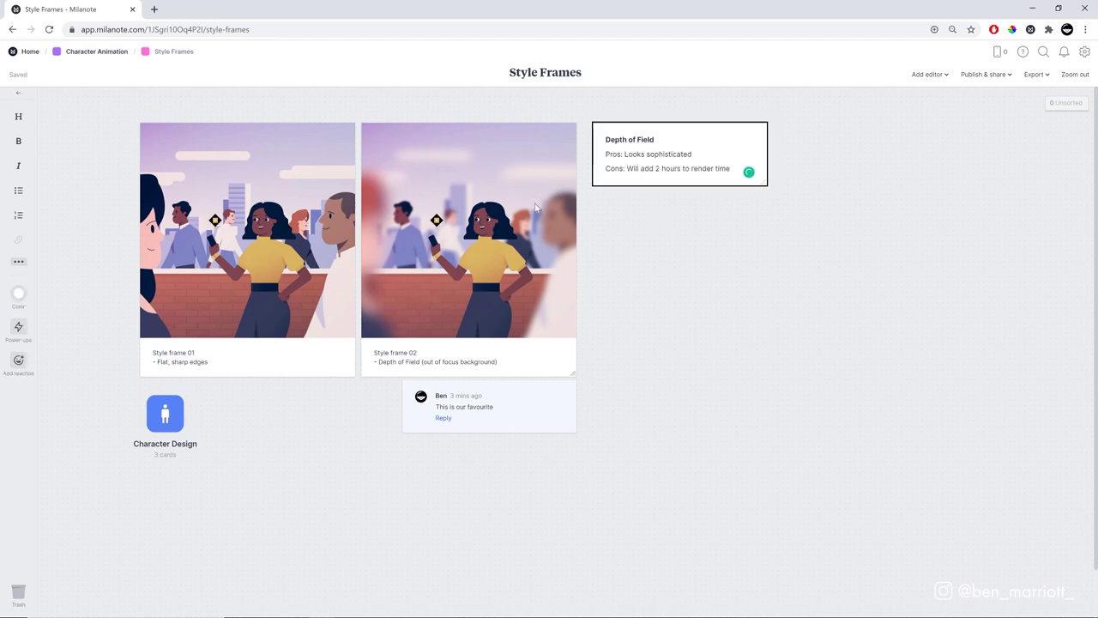
left_click(535, 207)
left_click(667, 190)
left_click(731, 169)
left_click(673, 214)
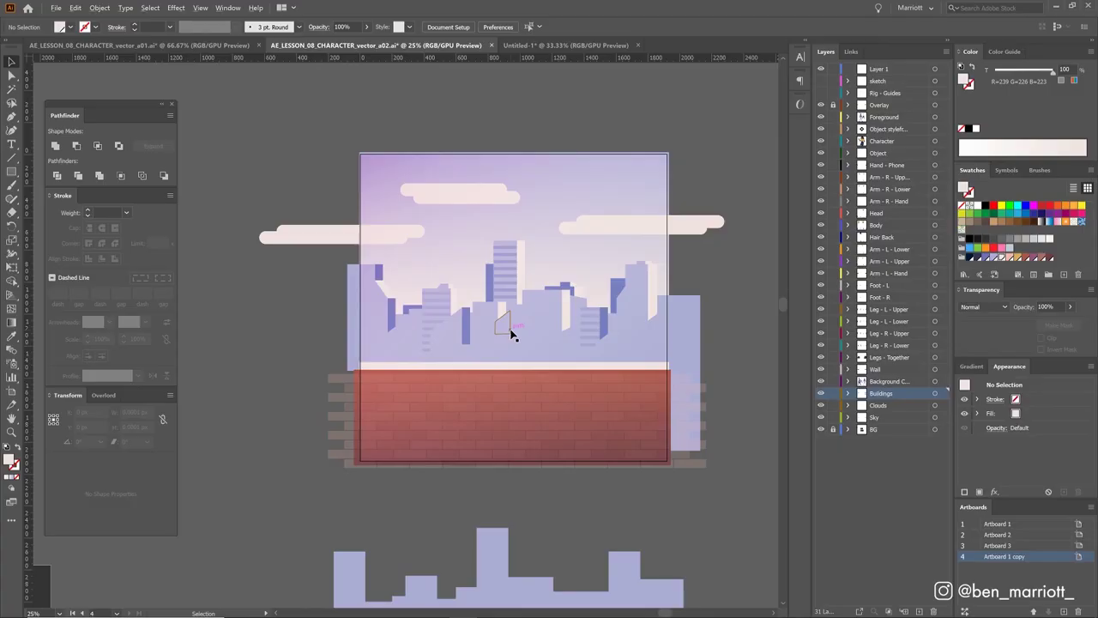
Drag the tall rectangle building further left within the city skyline
scroll(510, 326, "up", 4)
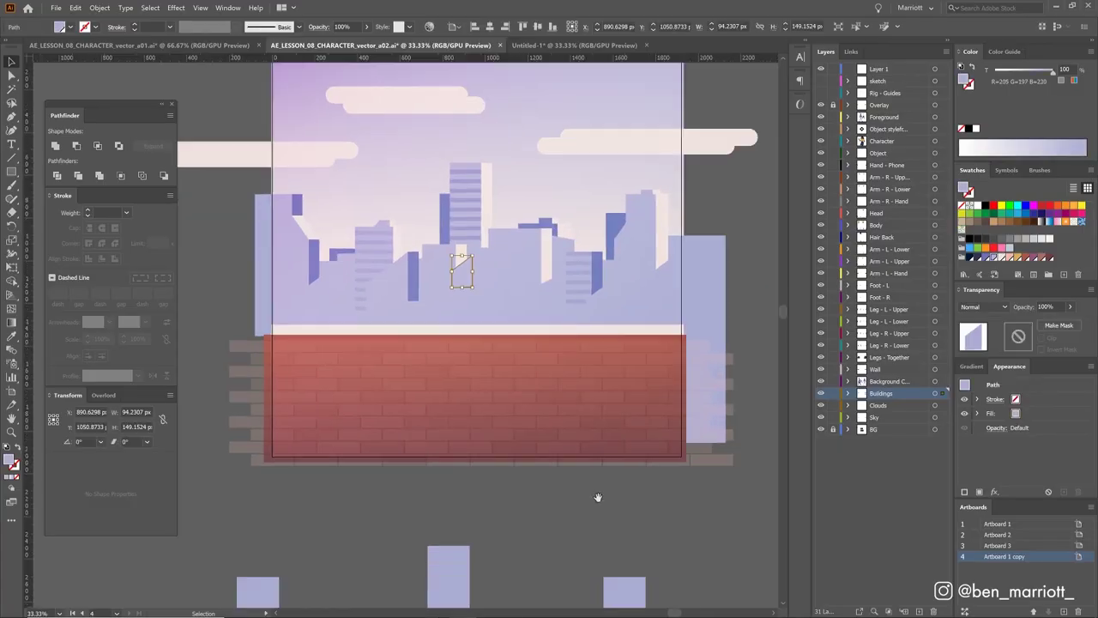
left_click_drag(515, 481, 533, 223)
left_click_drag(632, 382, 461, 385)
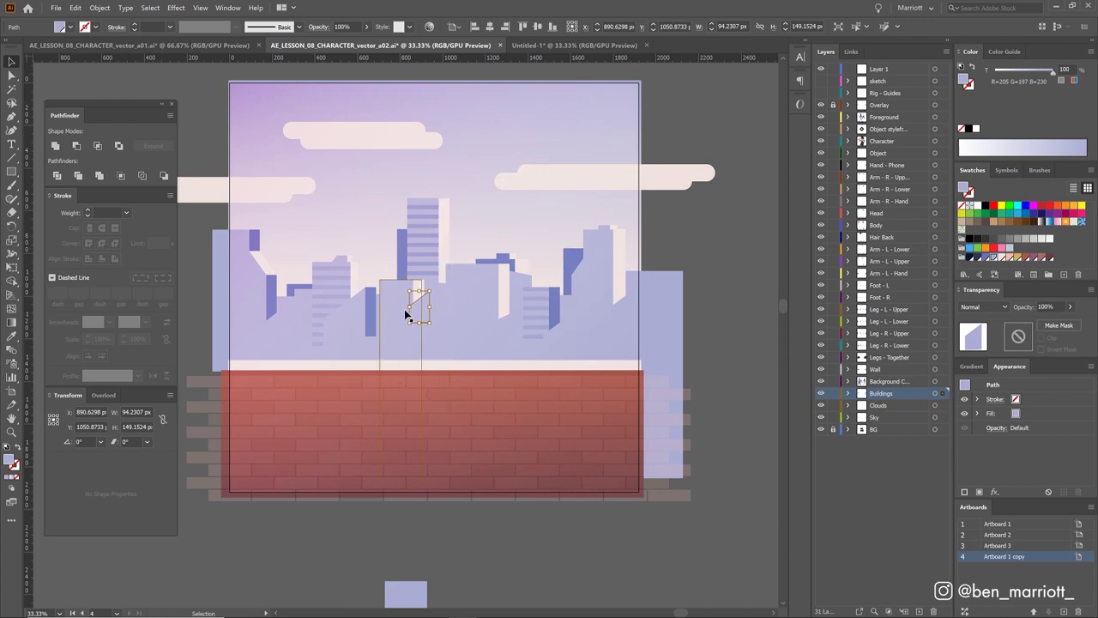
scroll(420, 310, "up", 2)
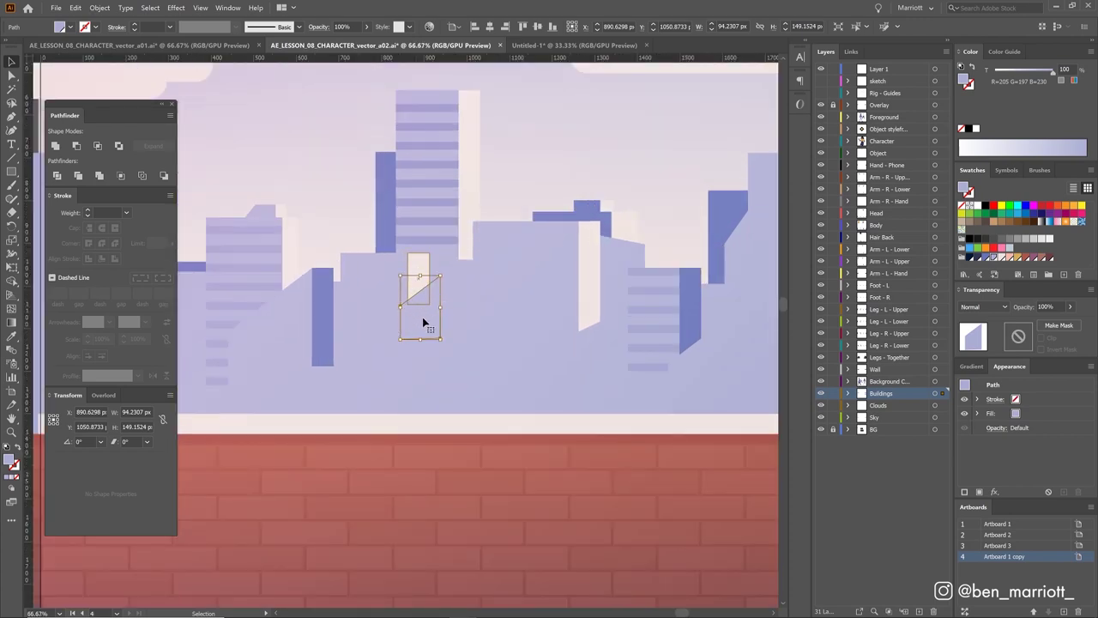
left_click_drag(219, 331, 269, 344)
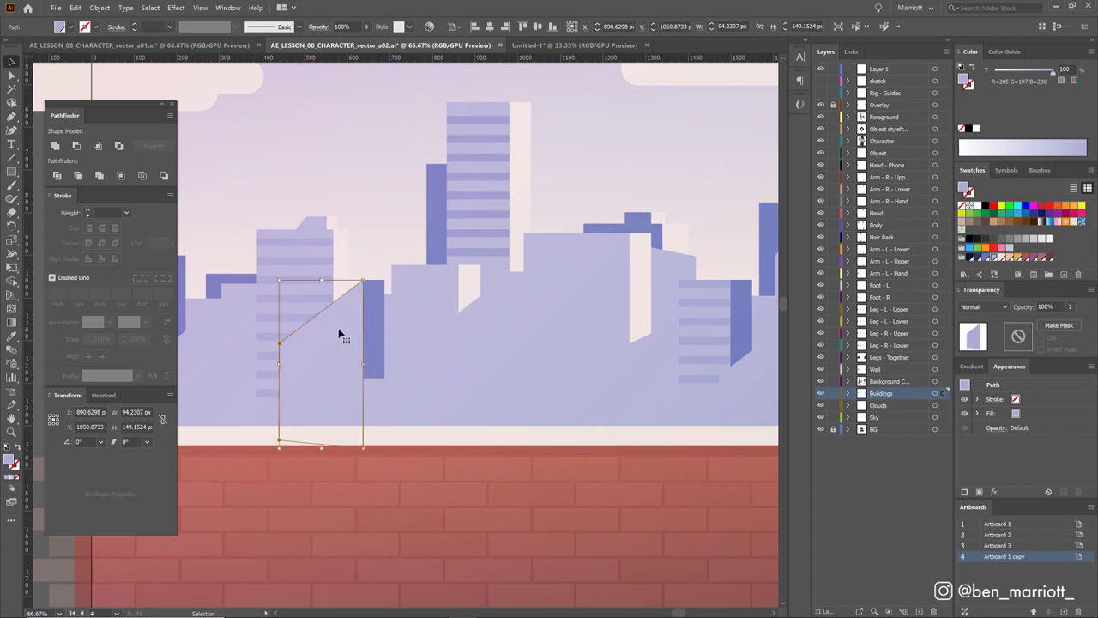
left_click(392, 303)
left_click_drag(586, 324, 445, 310)
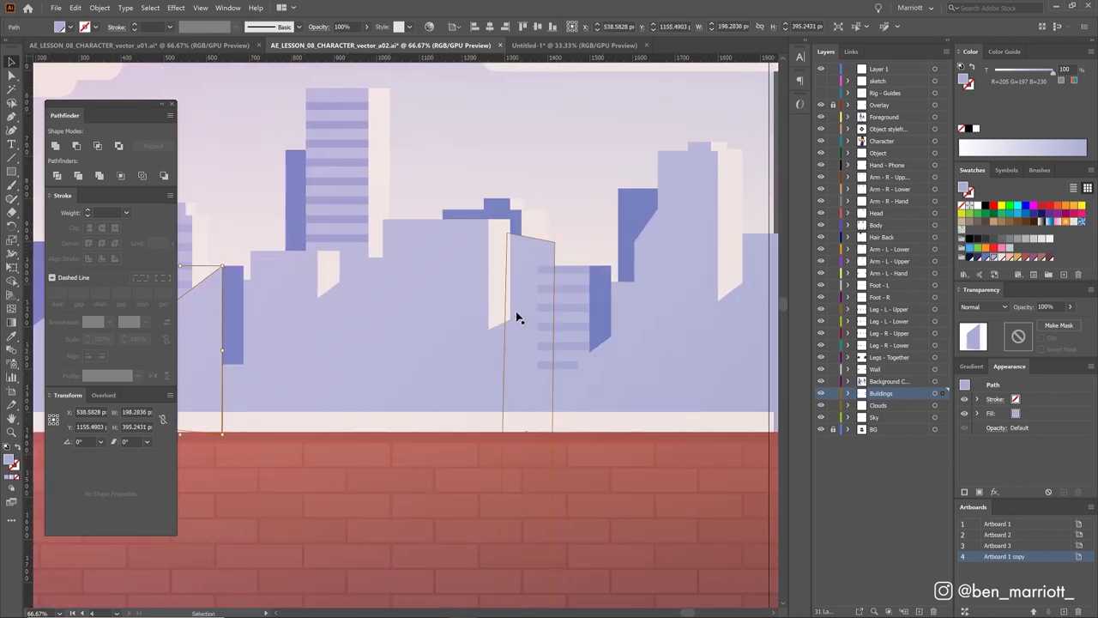
left_click(385, 227)
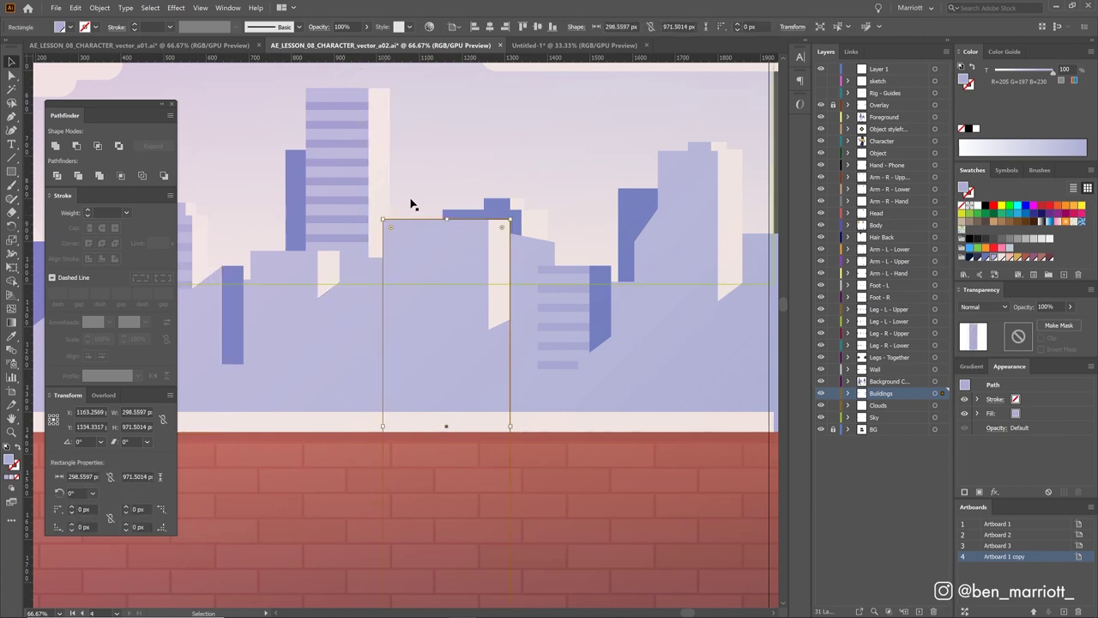
scroll(419, 252, "down", 1)
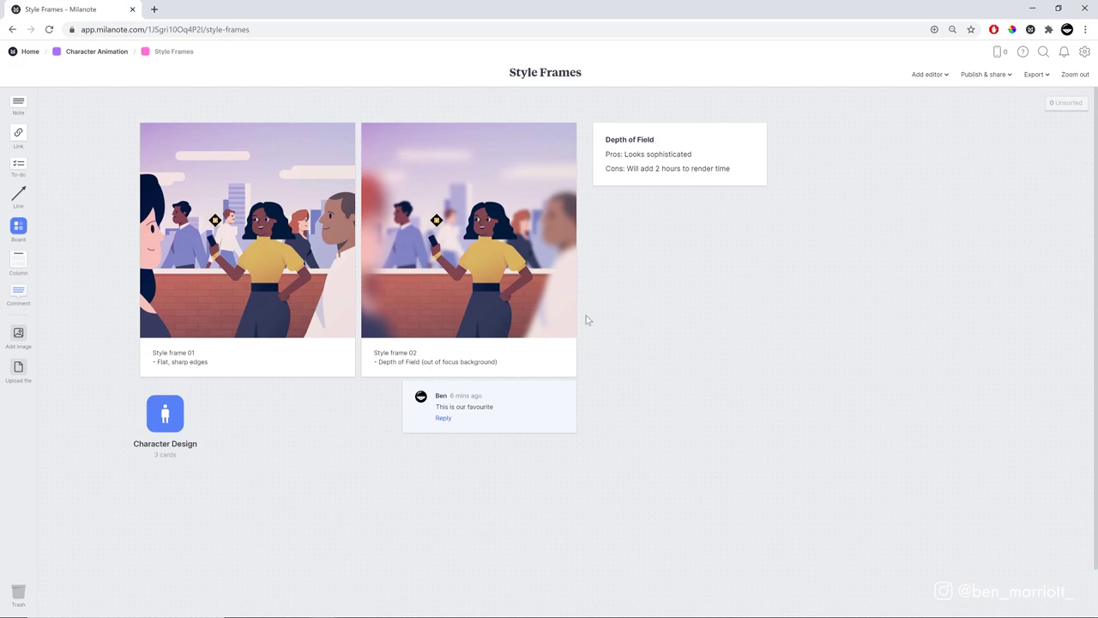
Add a new board named 'Colour Variants' with a sunburst icon
left_click_drag(18, 226, 731, 316)
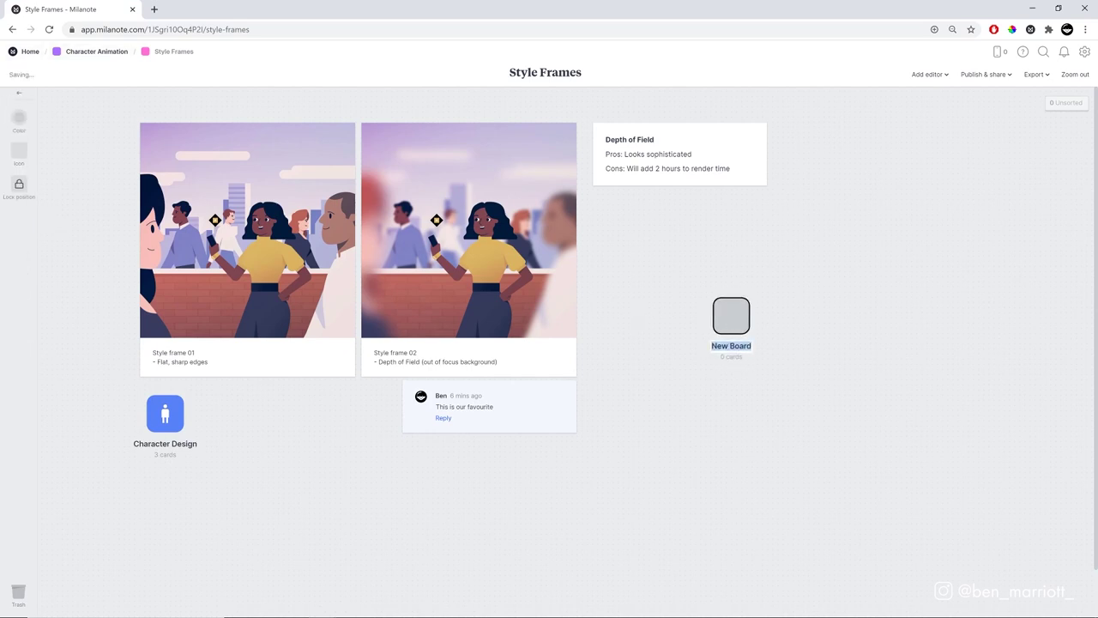
type("Colour Variants")
key("Return")
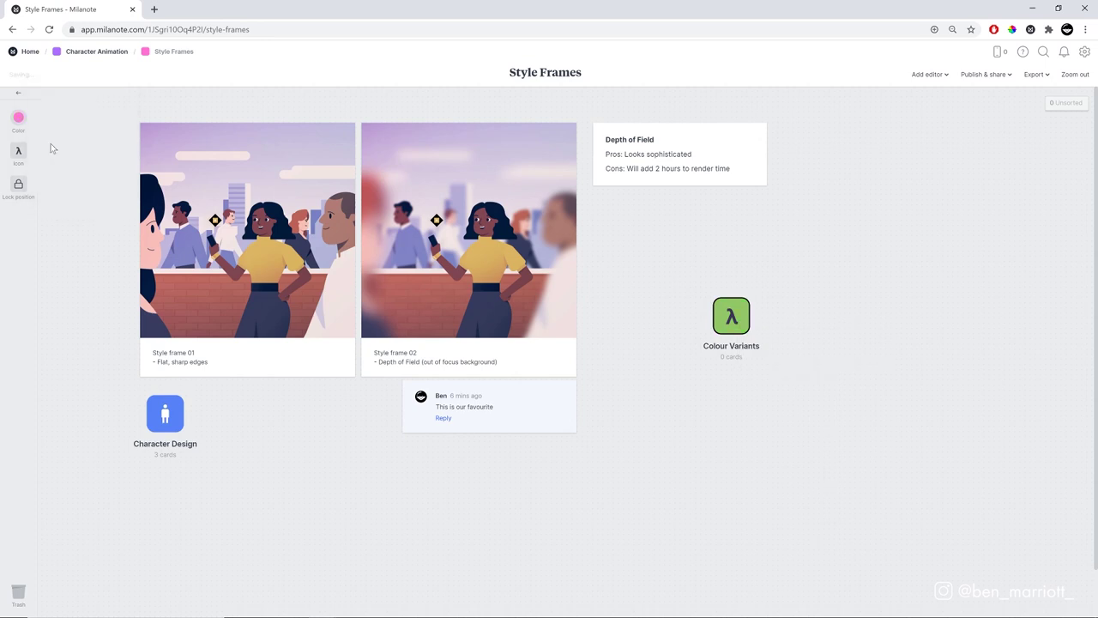
left_click(18, 152)
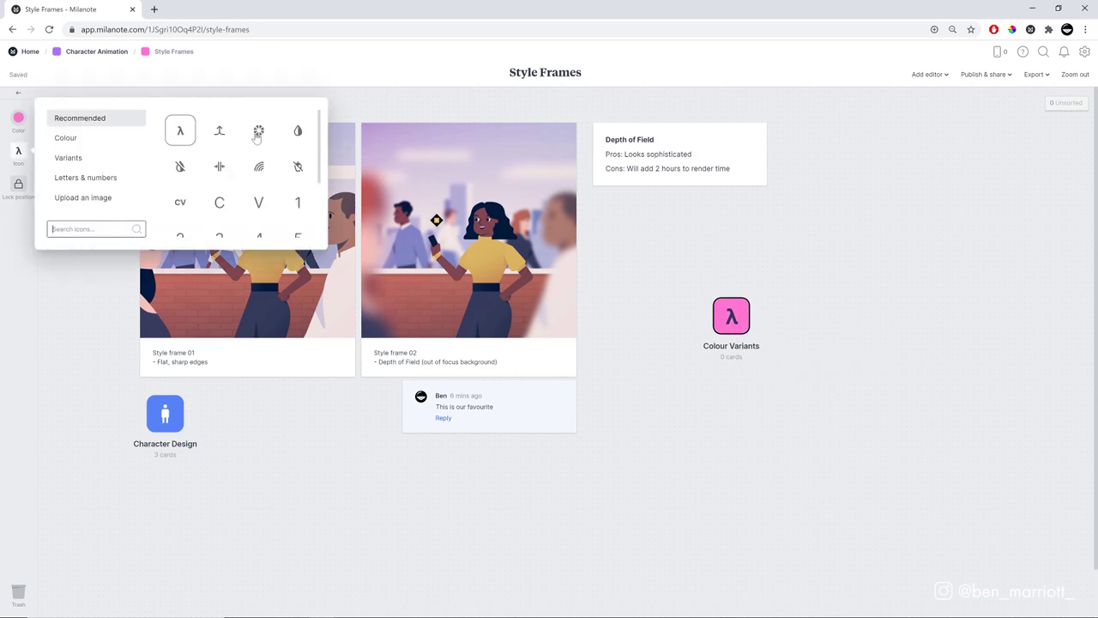
left_click(258, 130)
Link Style frame 02 to the Colour Variants board with an arrow and open it
left_click_drag(650, 216, 702, 328)
left_click_drag(603, 354, 539, 294)
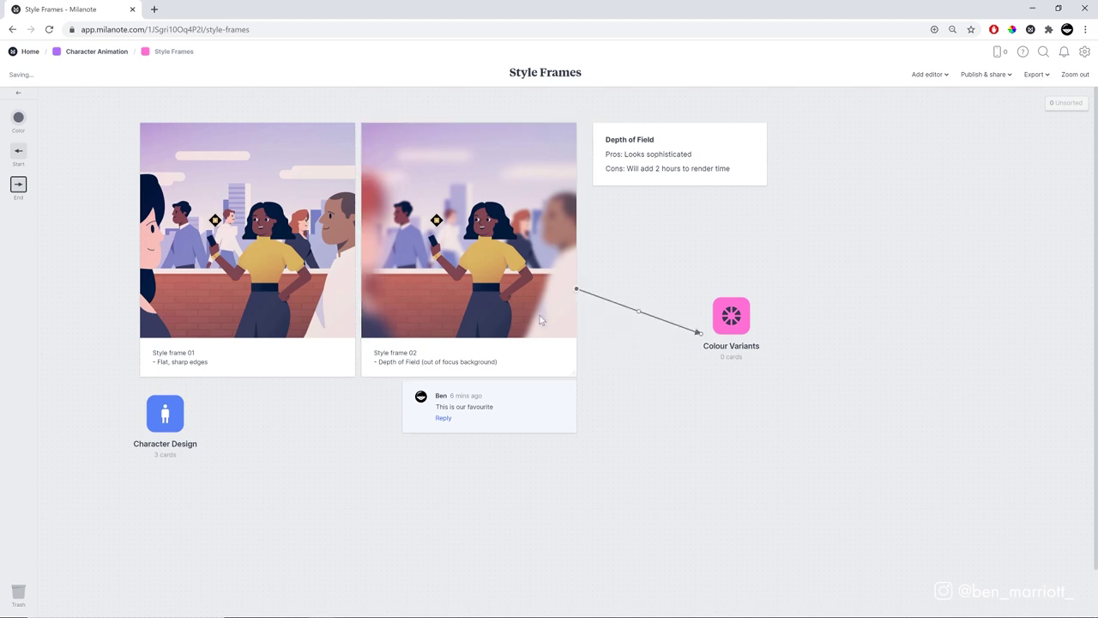
left_click(729, 319)
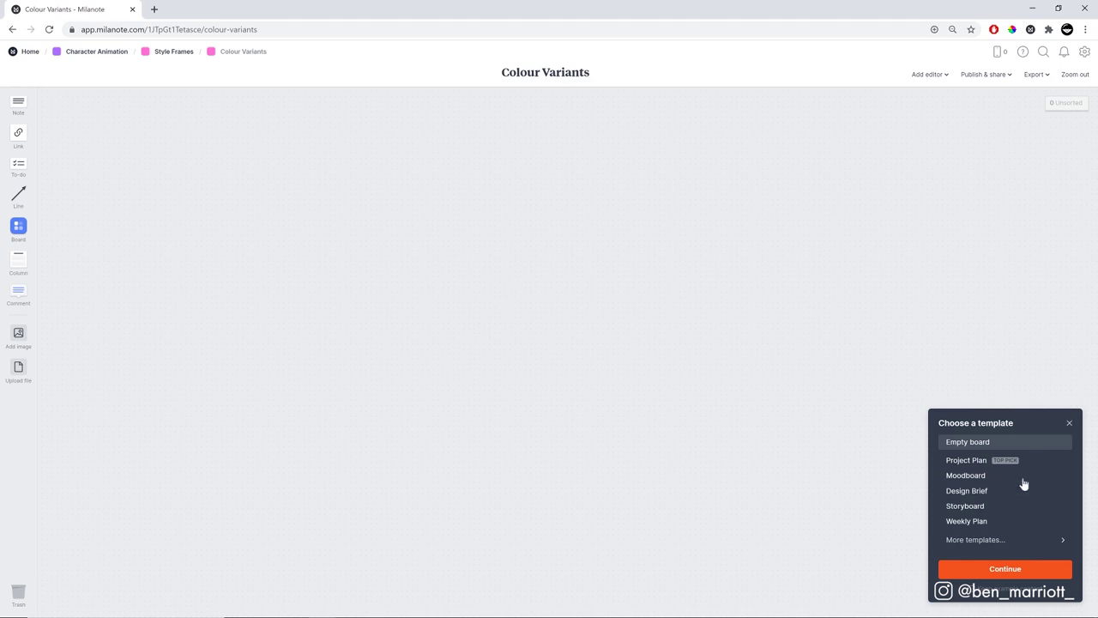
Start the board empty and drag in the three variant JPGs from File Explorer
left_click(987, 571)
key("alt+Tab")
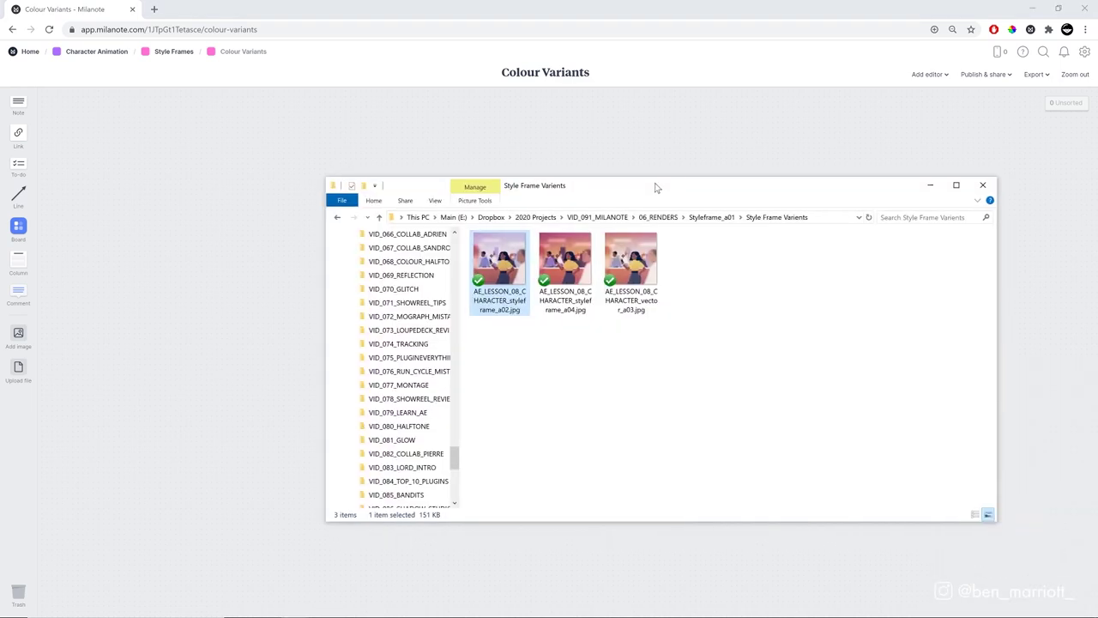
left_click_drag(699, 319, 284, 257)
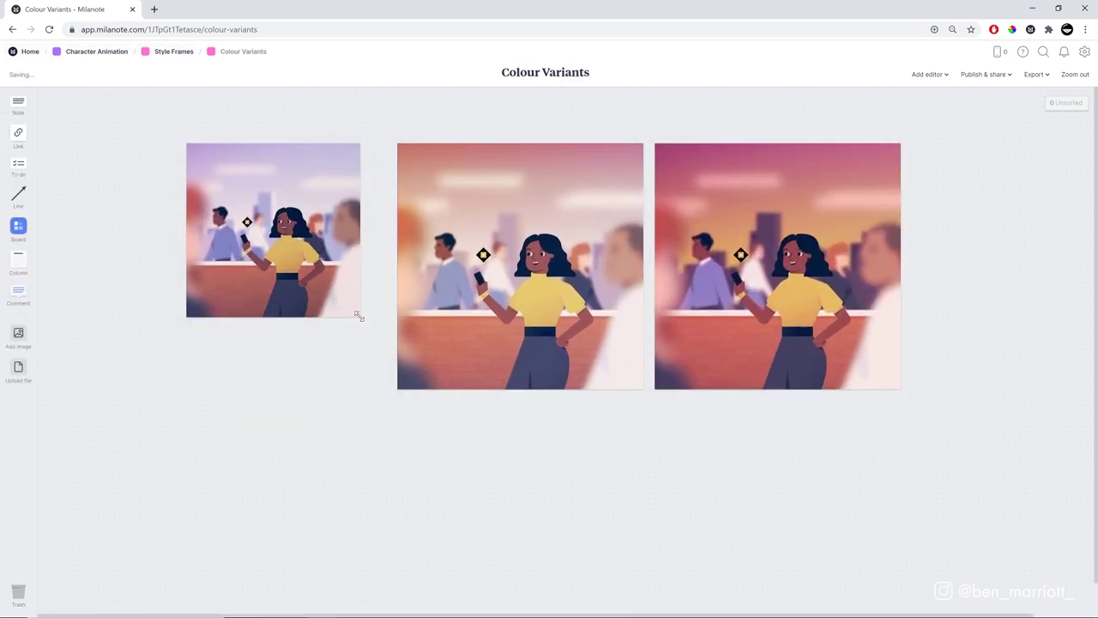
Caption the variants 2a Daytime, 2b Afternoon, 2c Dusk and comment 'This is the one!' under Dusk
left_click(360, 311)
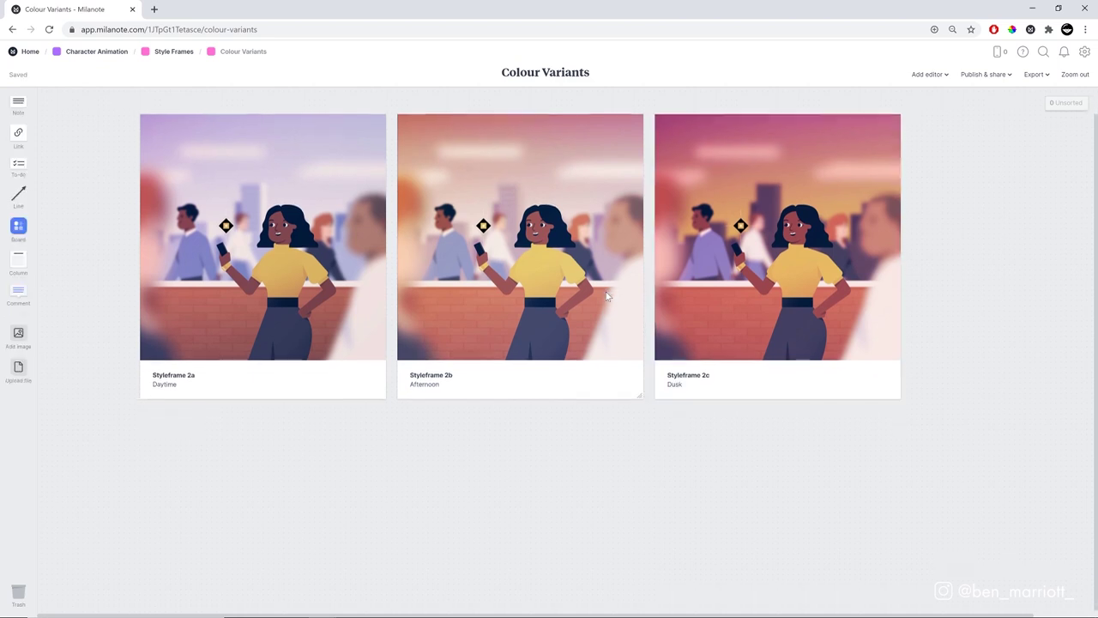
scroll(614, 304, "up", 1)
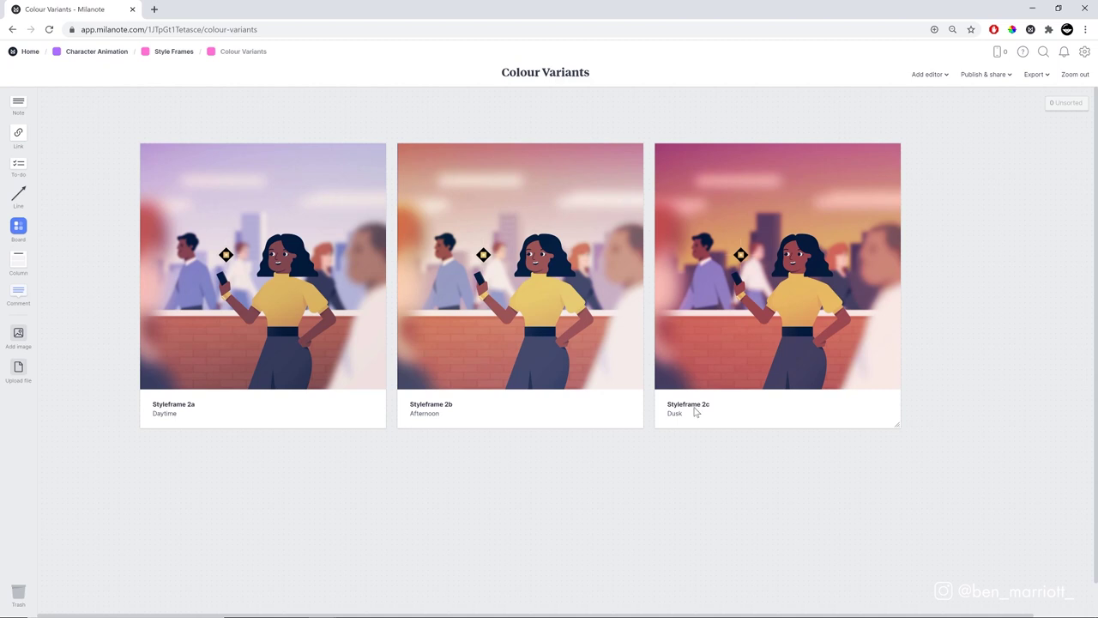
left_click_drag(18, 291, 787, 476)
type("This is the one!")
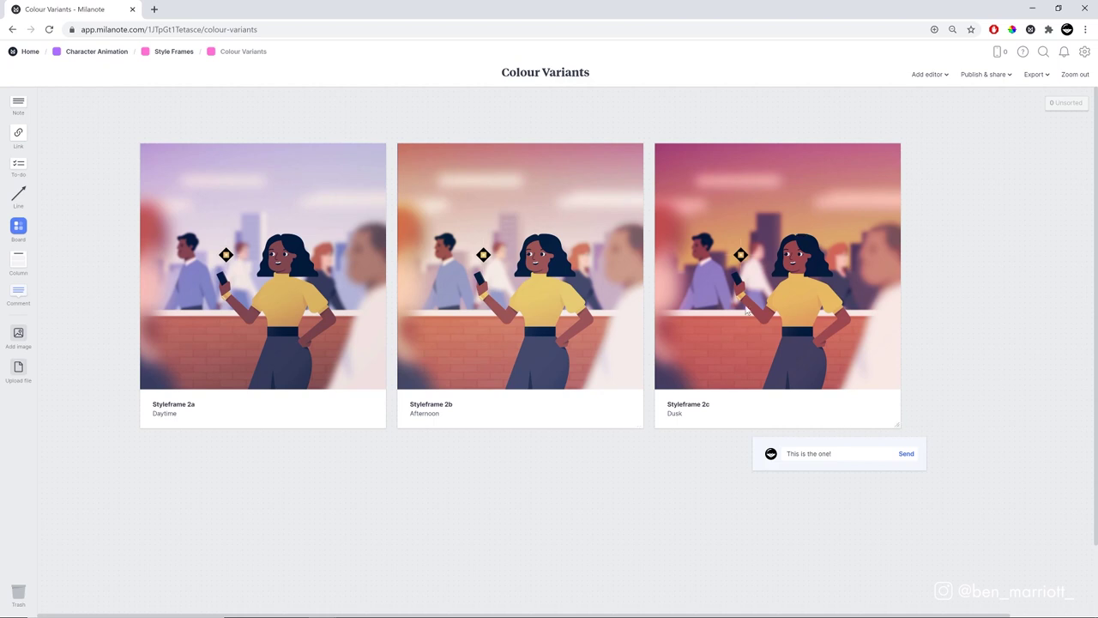
Export the Colour Variants board as a high-quality PDF and close the preview
left_click(1044, 80)
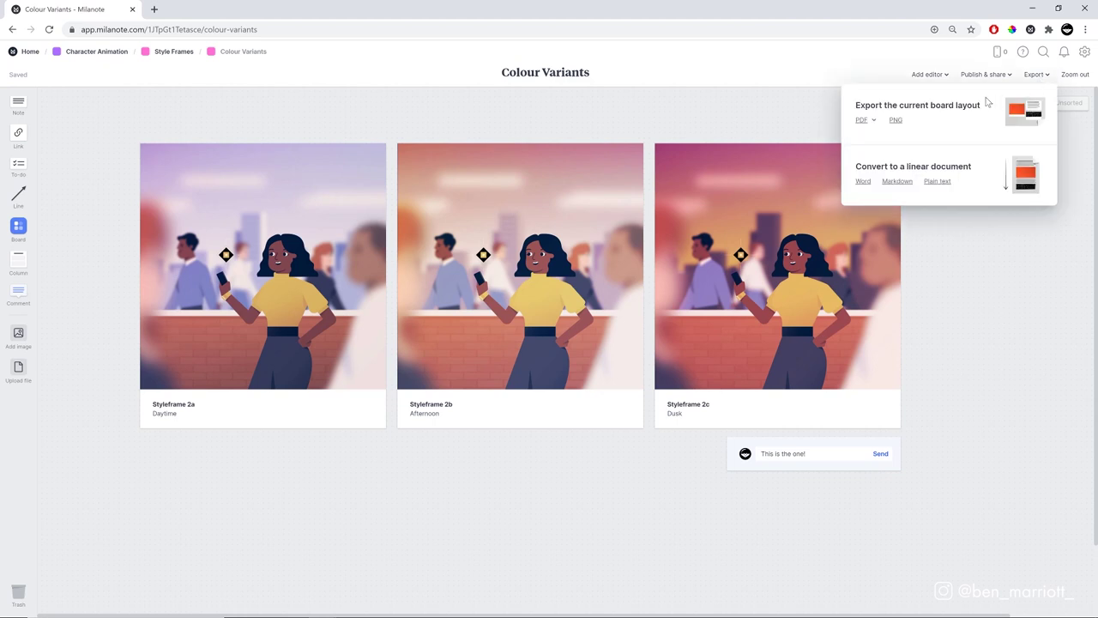
left_click(866, 121)
left_click(833, 153)
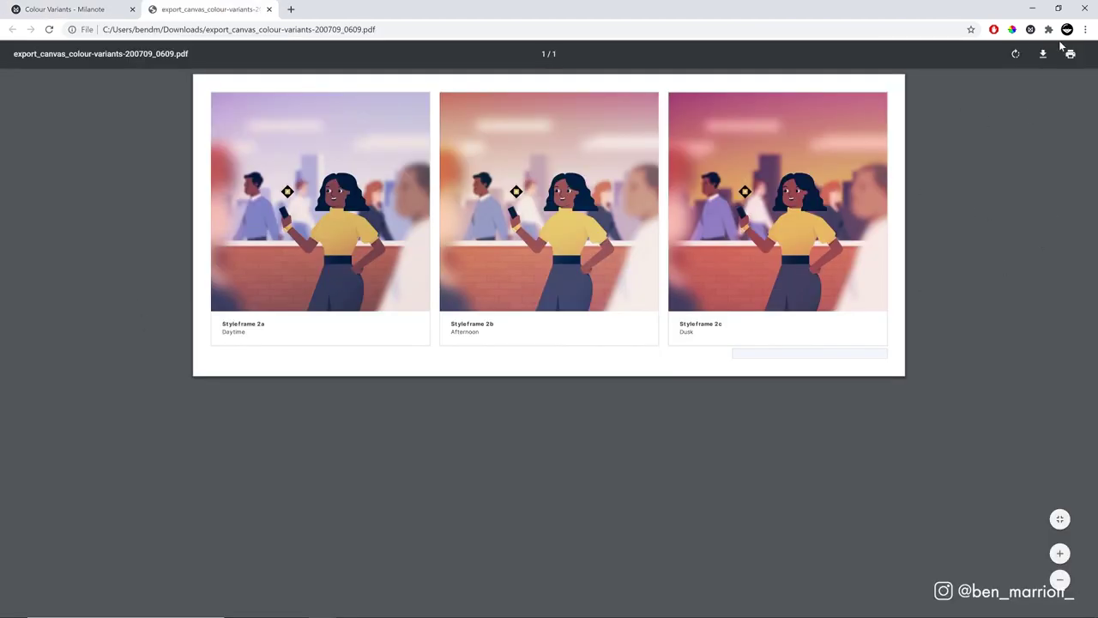
left_click(1084, 8)
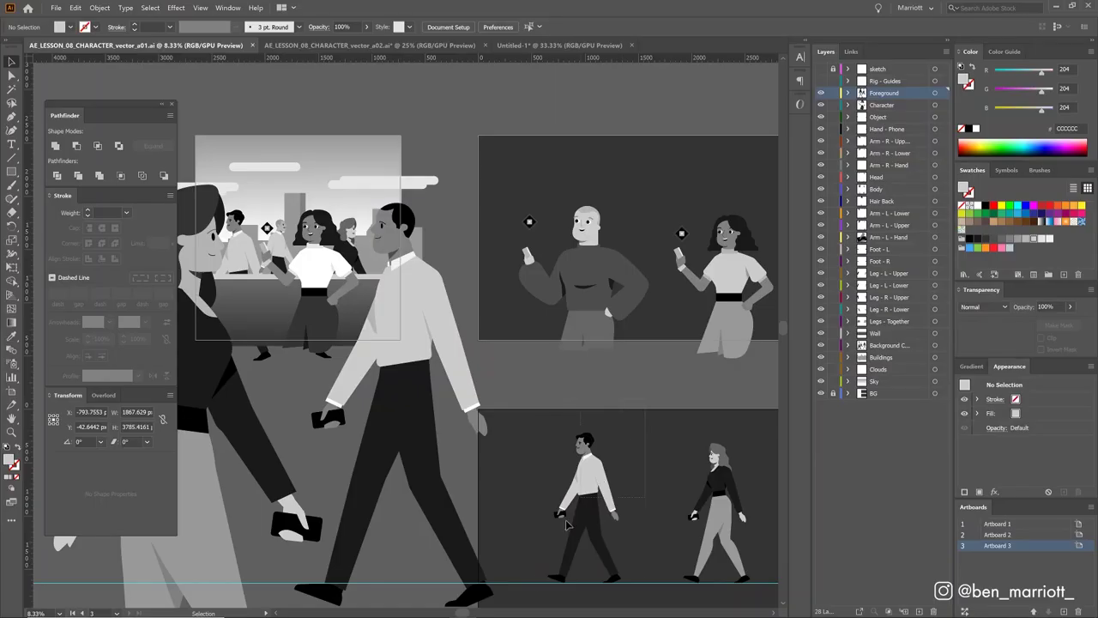
left_click(566, 519)
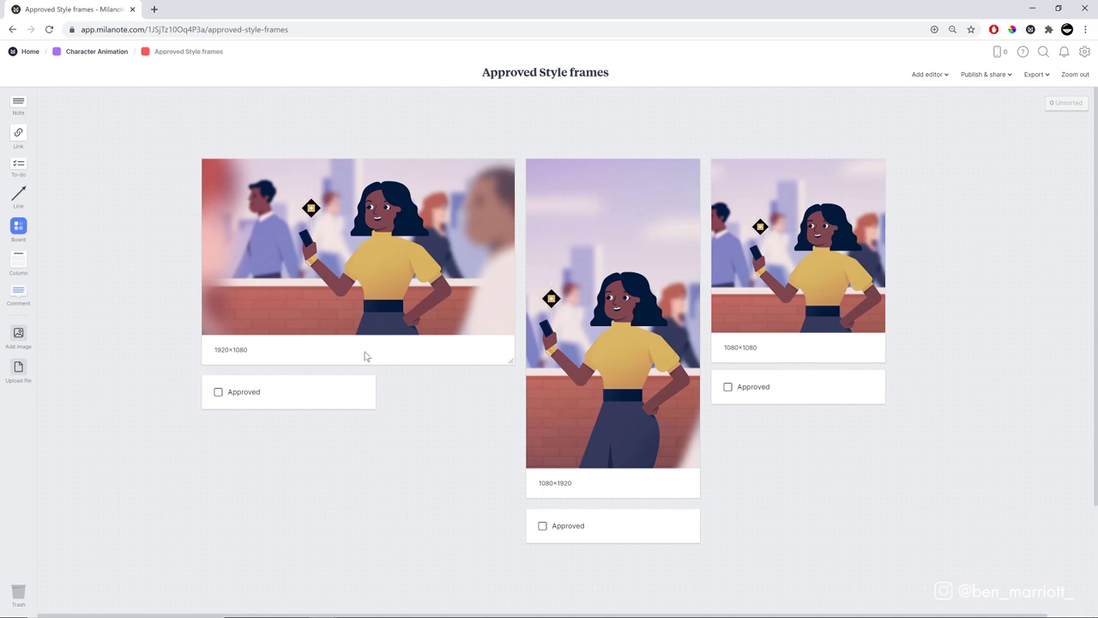
Tick Approved on the 1920×1080, 1080×1920 and 1080×1080 frames
left_click(218, 393)
left_click(542, 526)
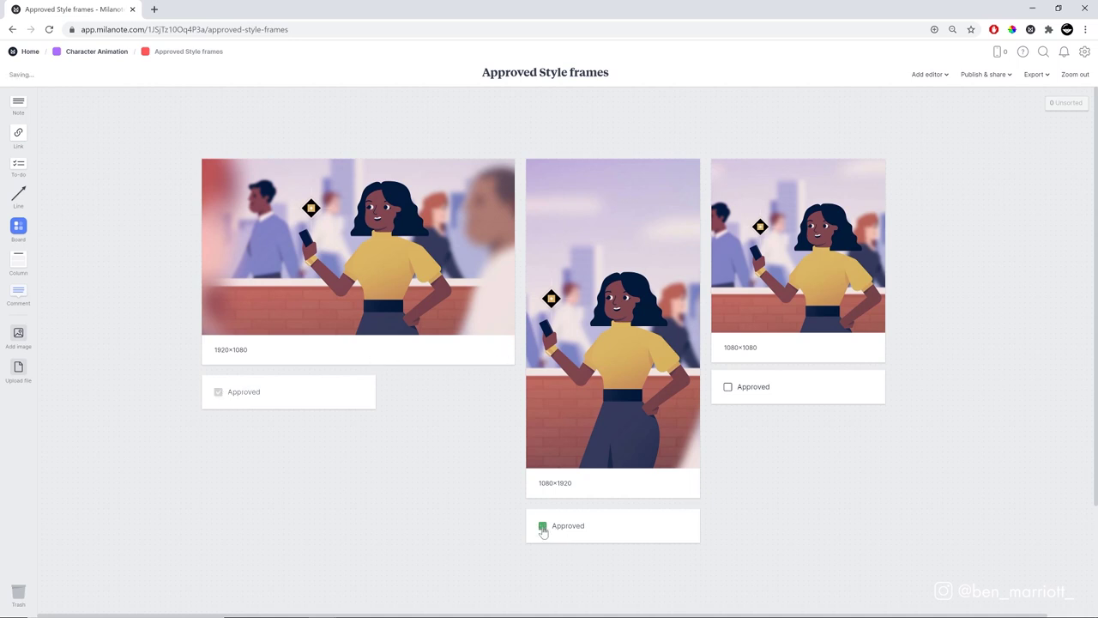
left_click(728, 387)
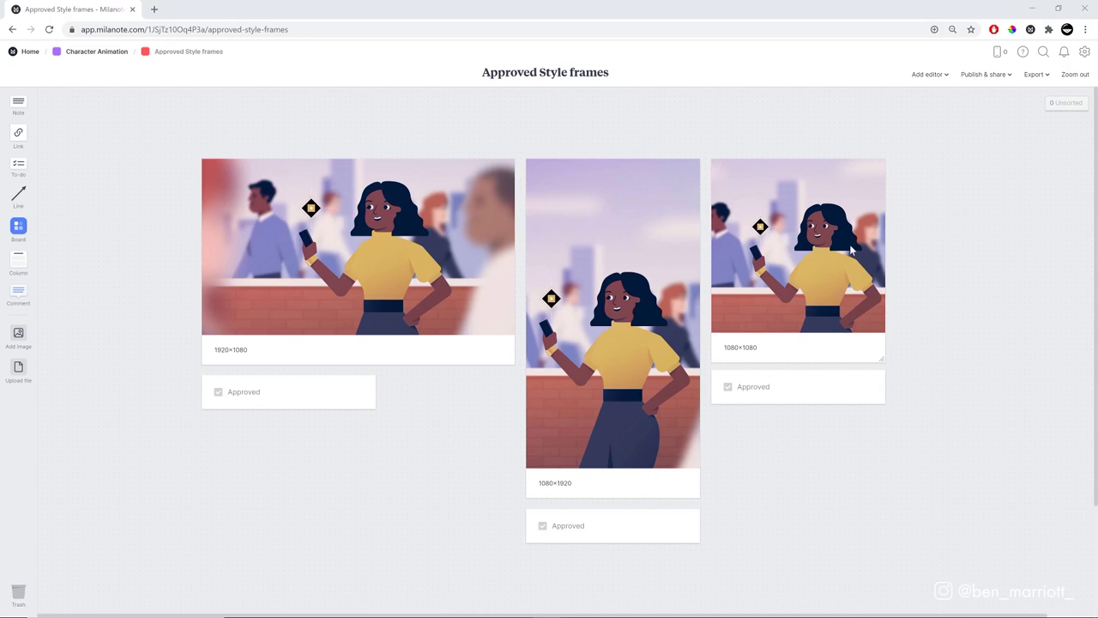